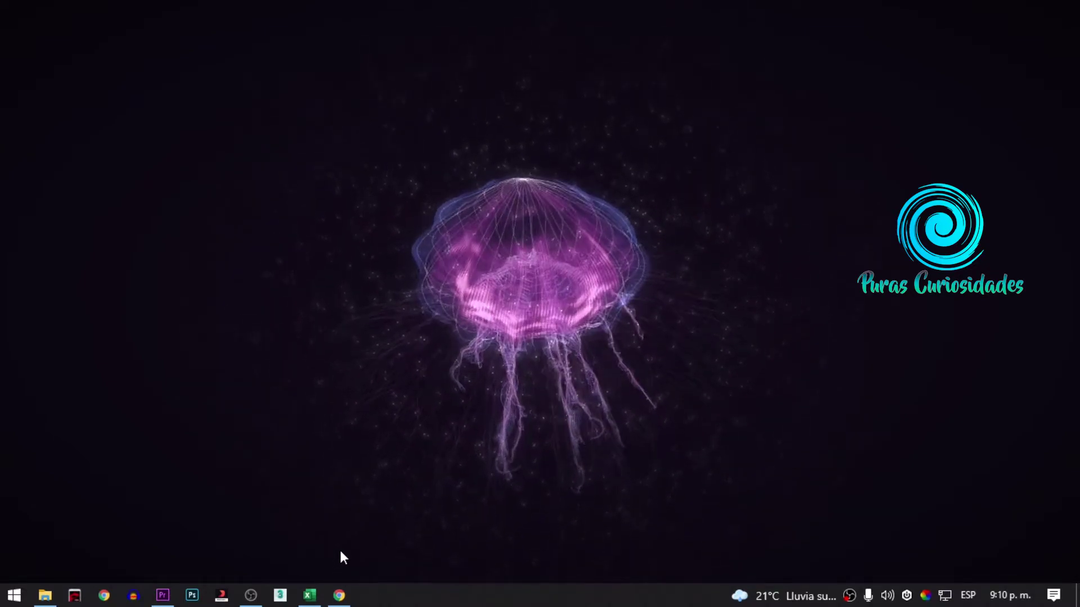
Bring up the PLANTA DOCENTE 2021 workbook and select FECHA ACTUAL cell E2
click(316, 601)
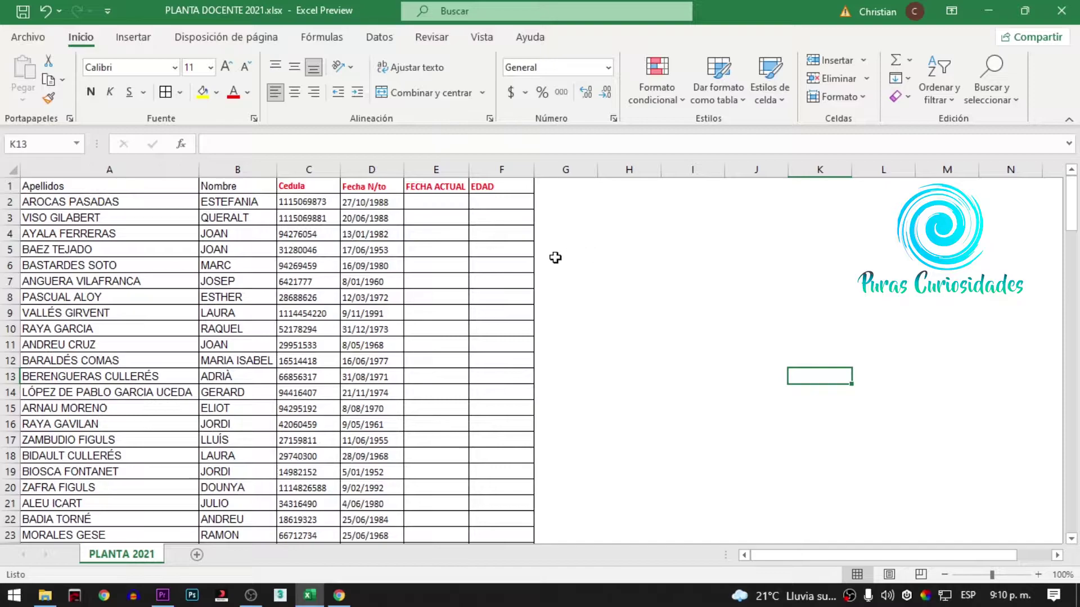
click(433, 202)
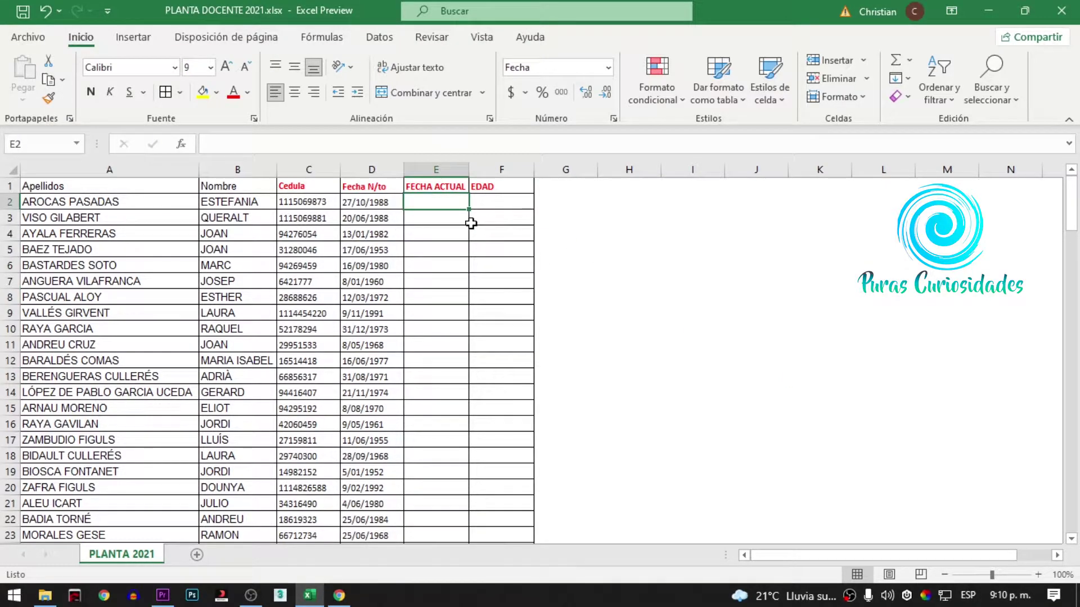
click(616, 265)
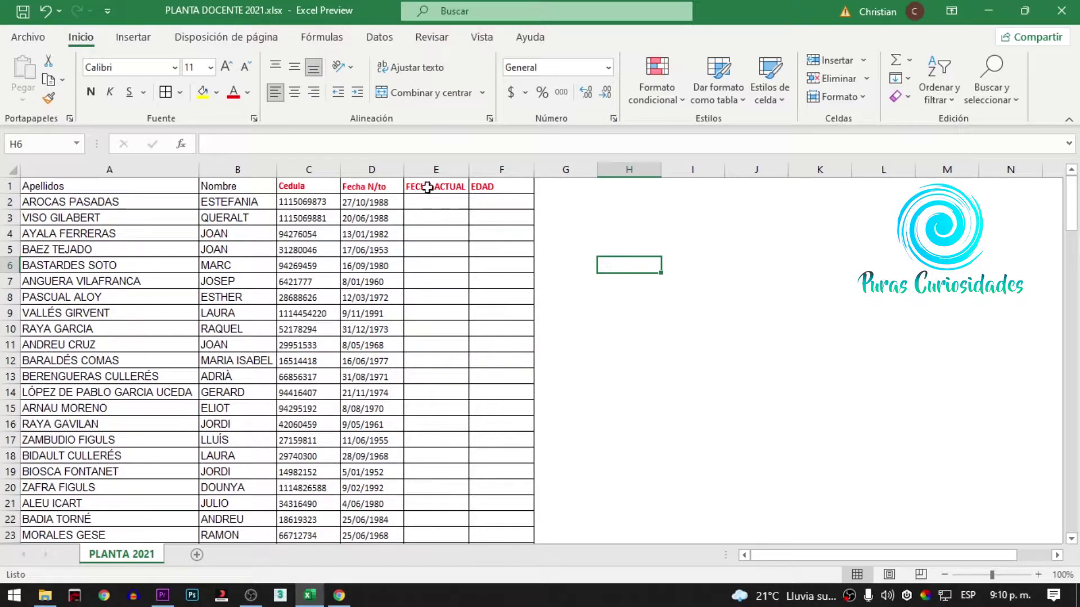
click(444, 201)
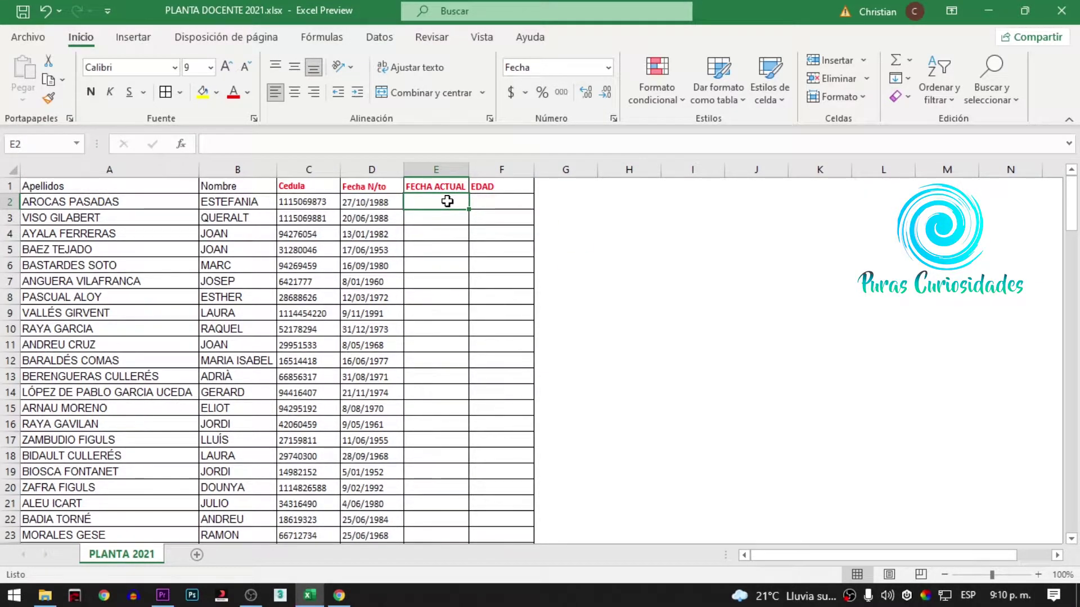
Enter =HOY() in E2 and fill it down the FECHA ACTUAL column, showing 10/11/2021
text(=)
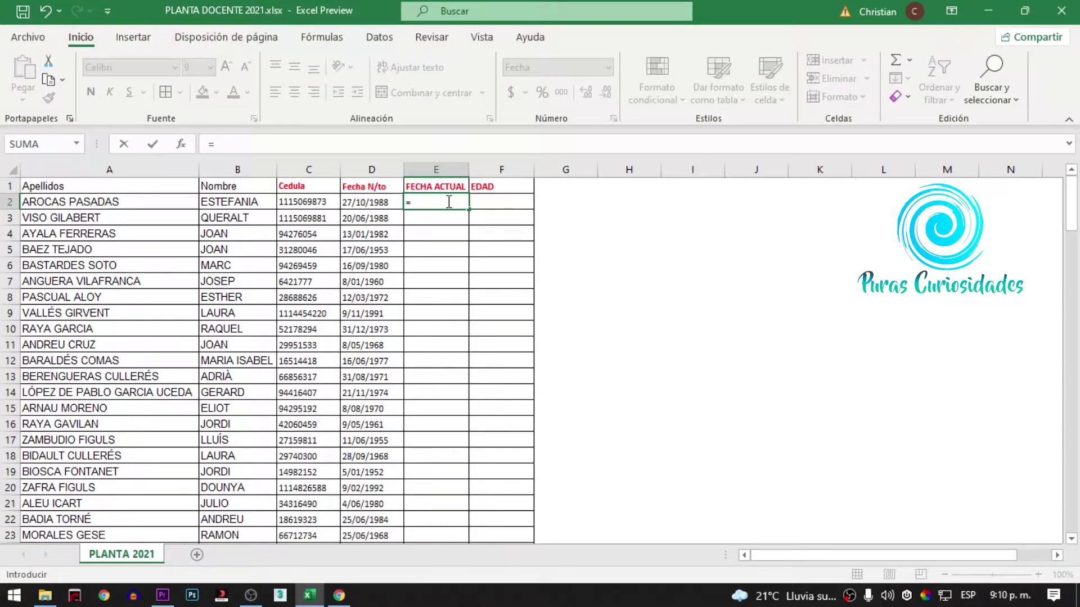
text(HOY)
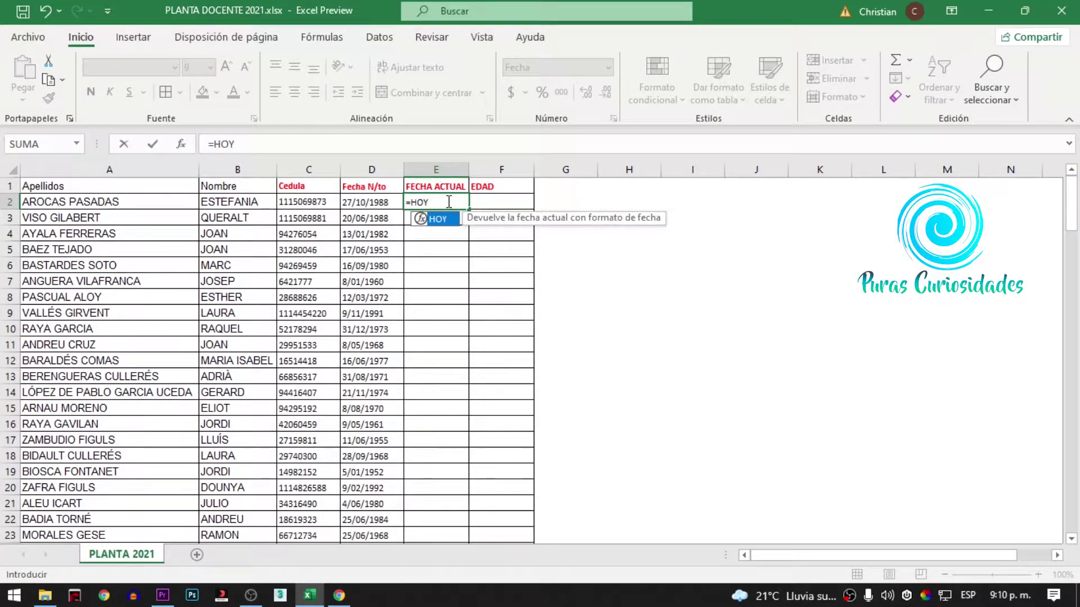
text(())
key(Return)
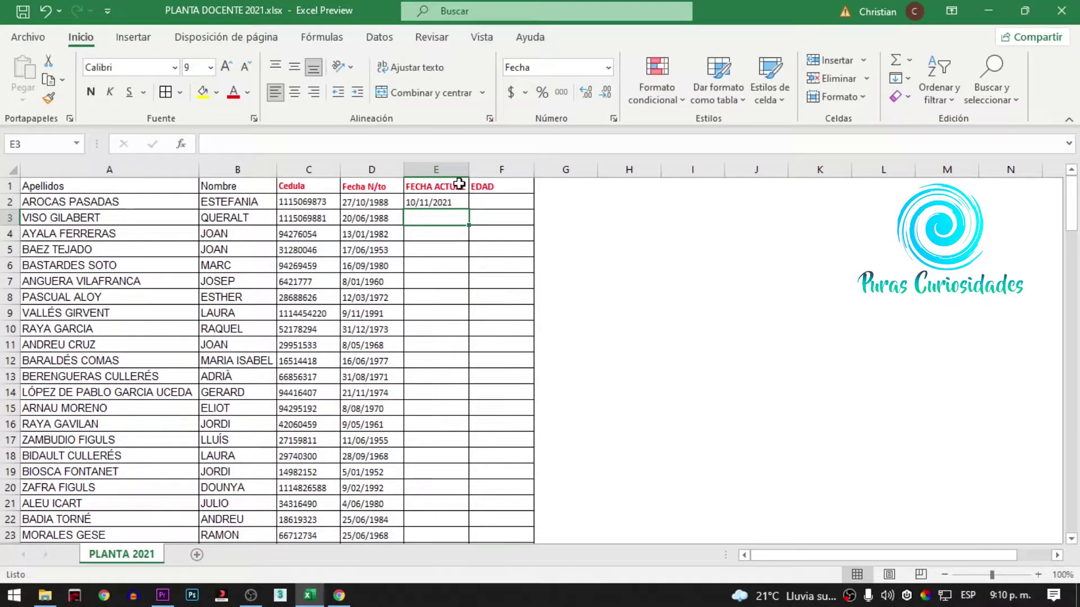
click(459, 184)
click(447, 202)
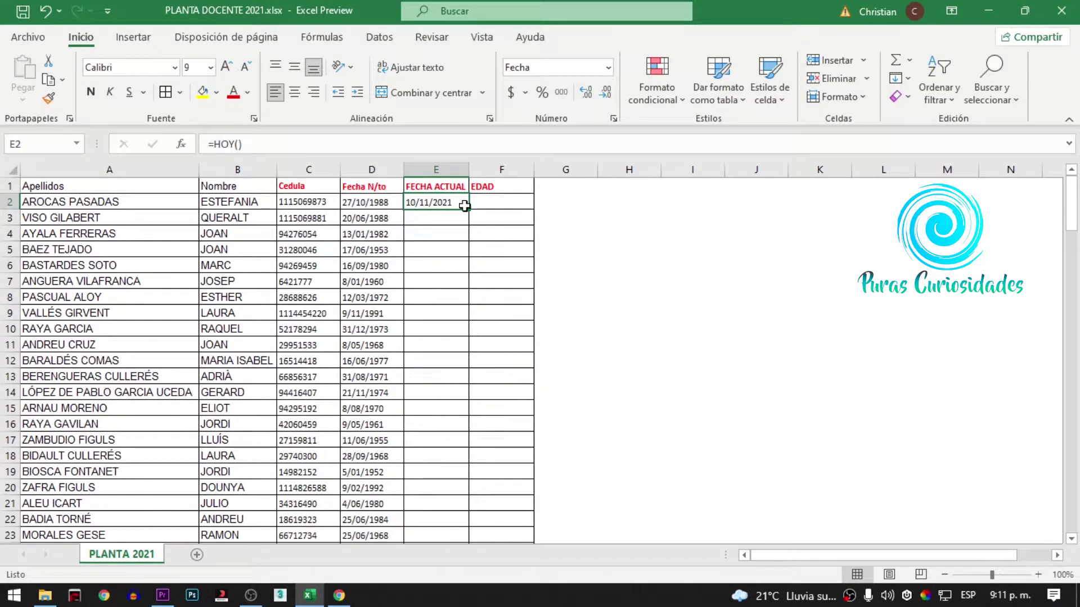
double_click(469, 210)
click(665, 267)
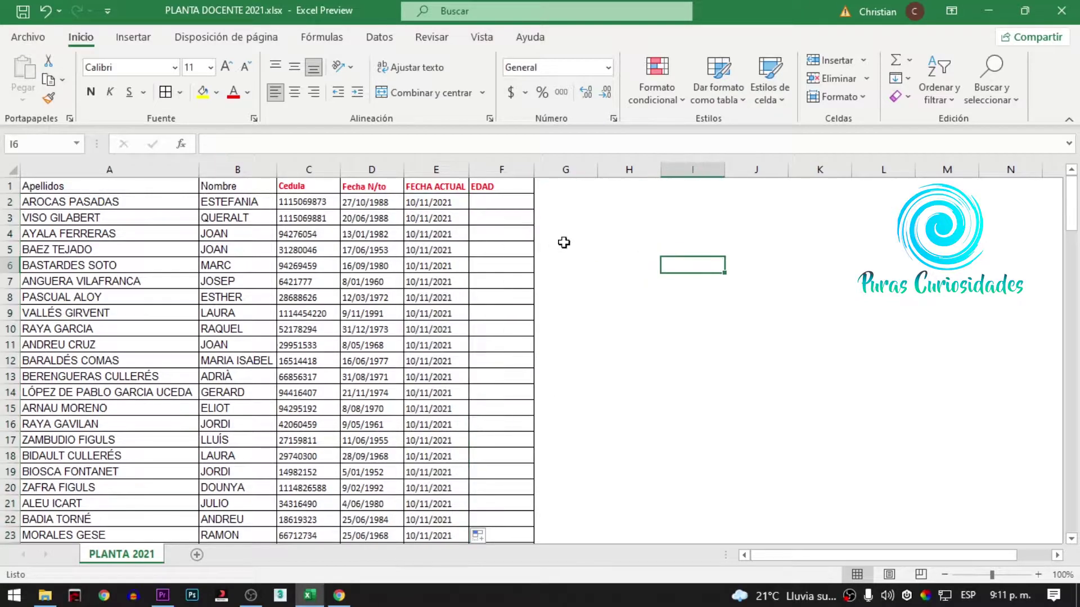
Enter =ENTERO((E2-D2)/365,25) in F2 so the first EDAD shows 33
click(497, 201)
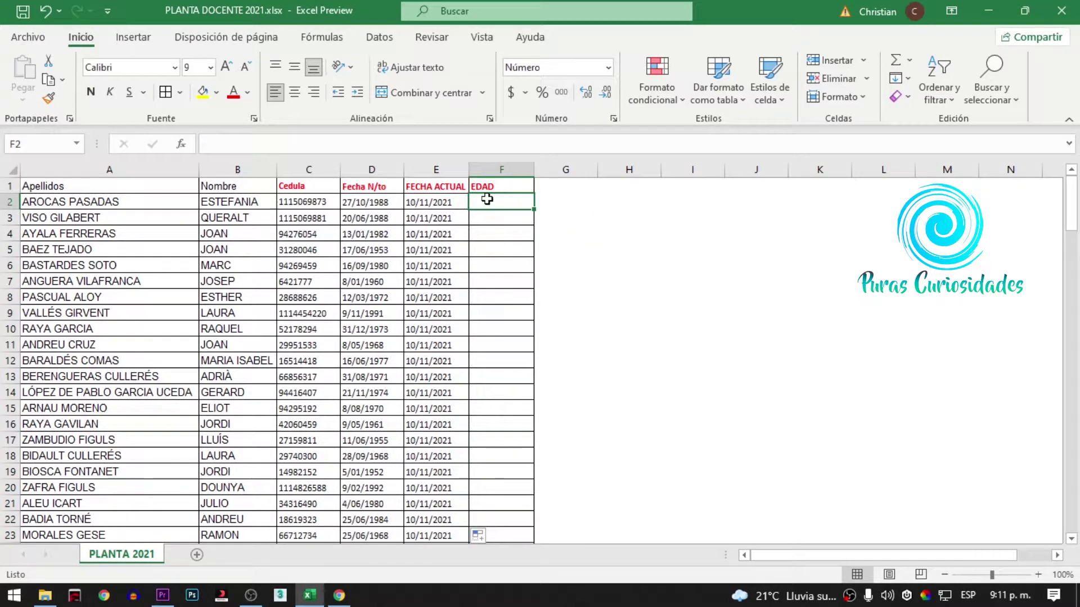
double_click(488, 200)
text(=)
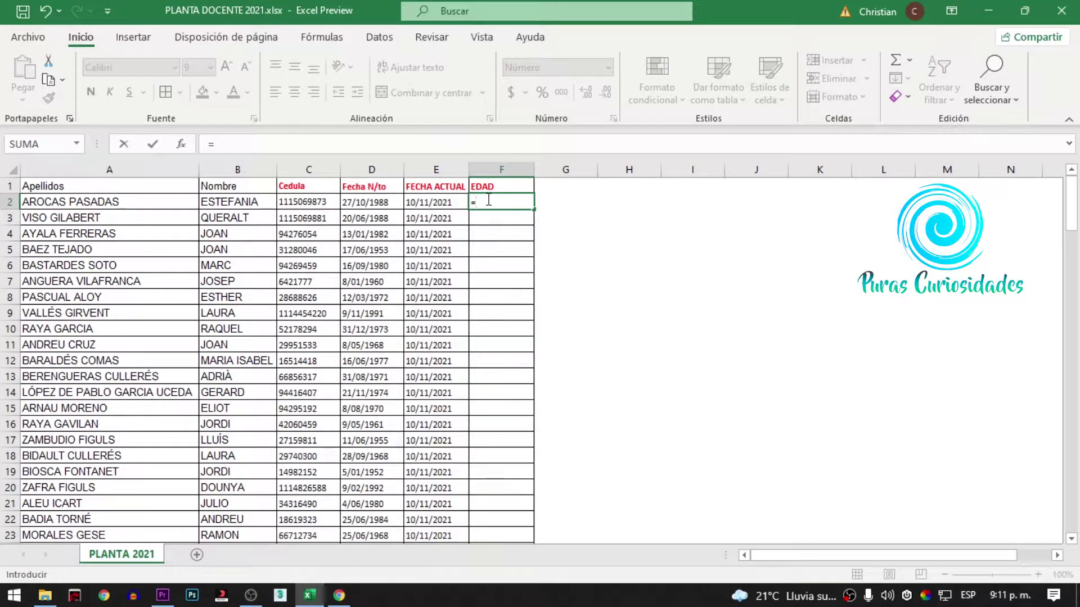
text(ENTER)
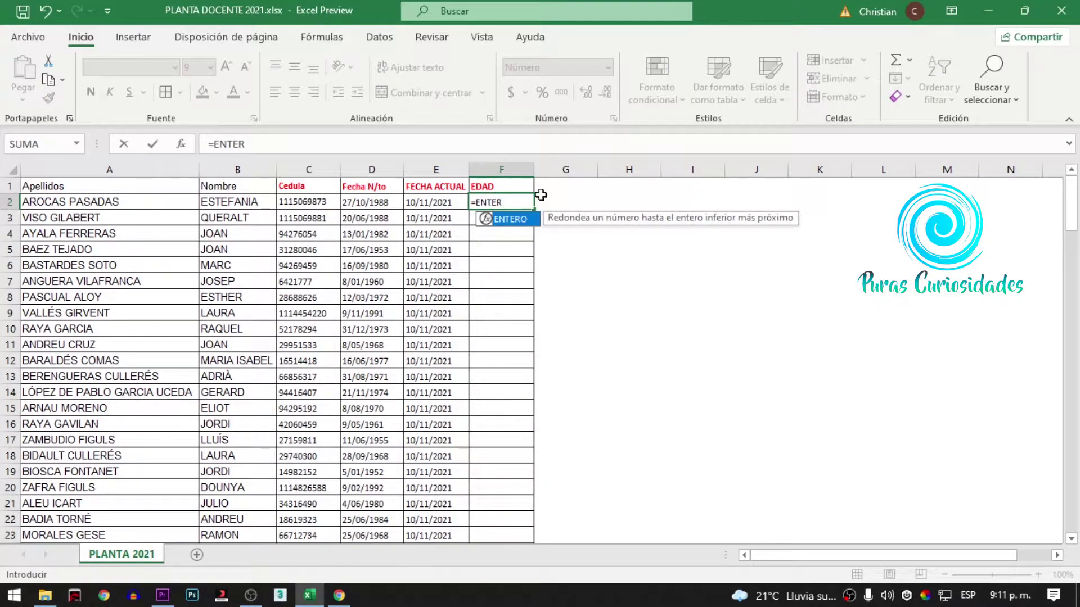
double_click(503, 219)
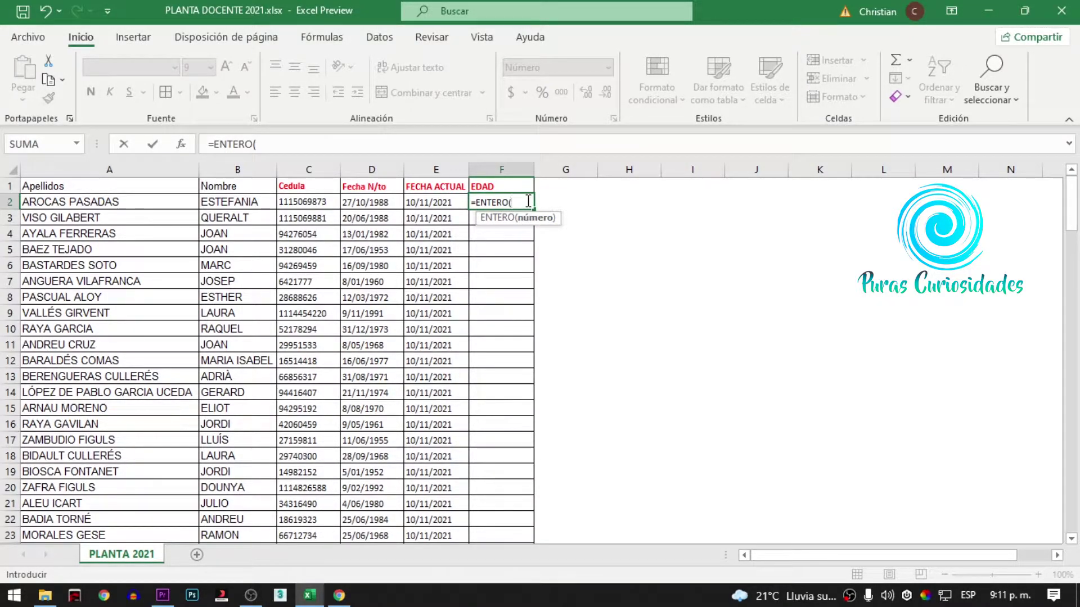
text(()
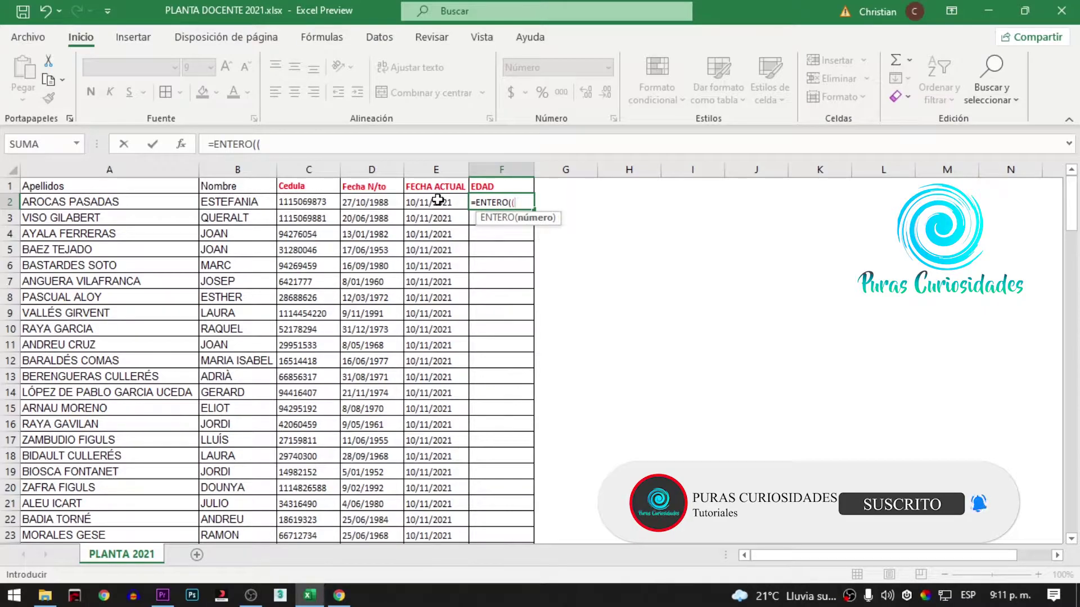
click(437, 203)
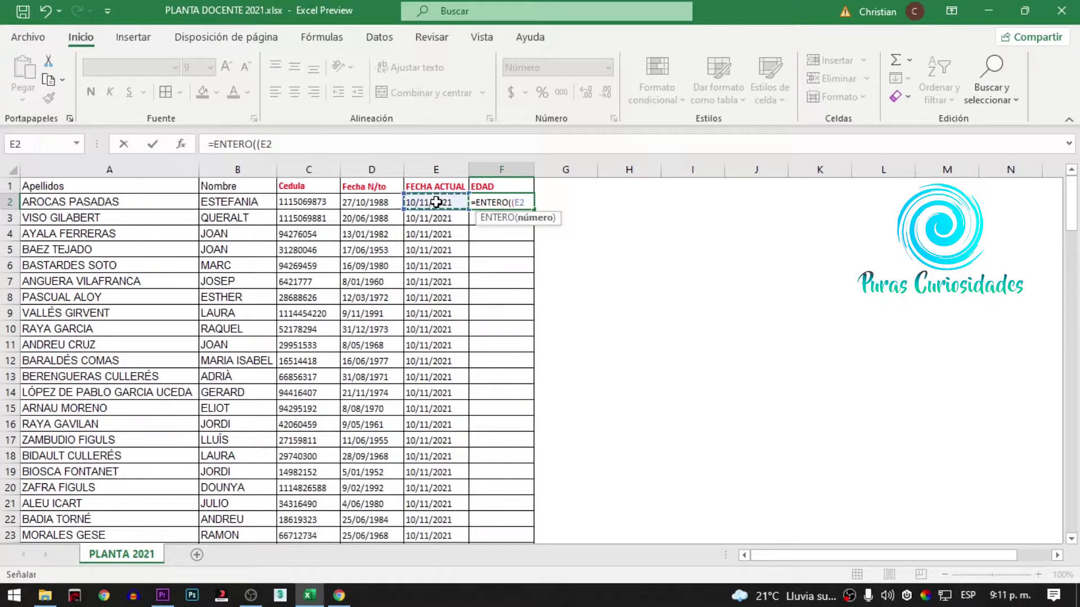
text(-)
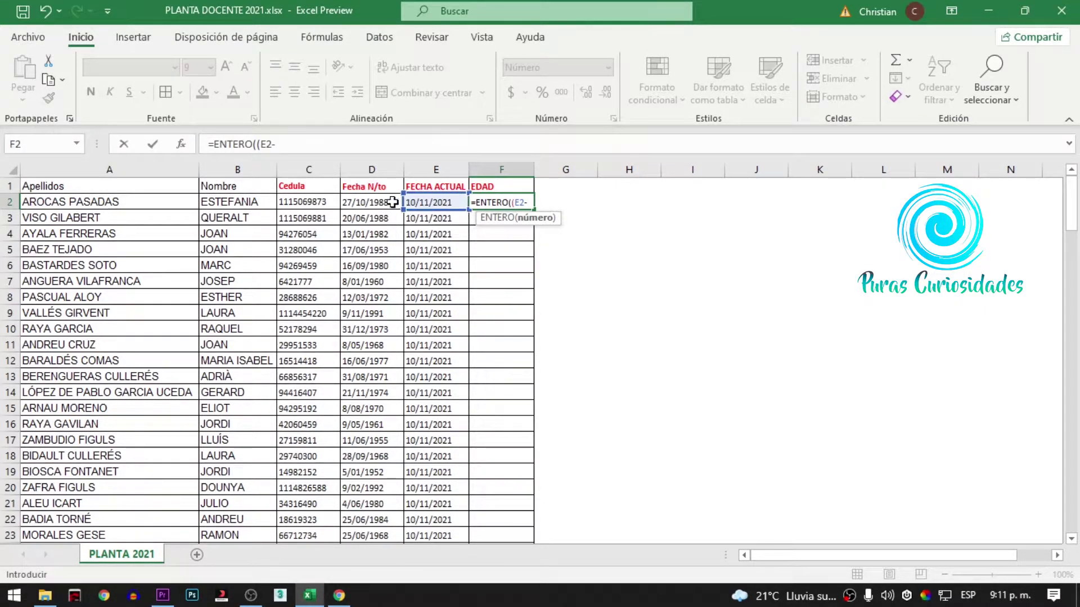
click(354, 202)
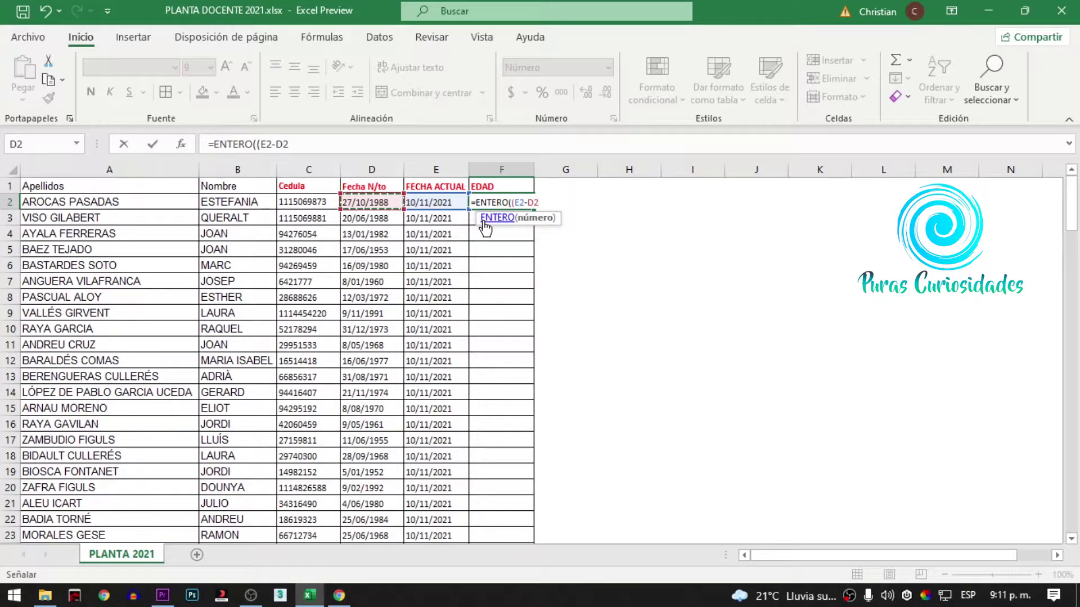
text(()
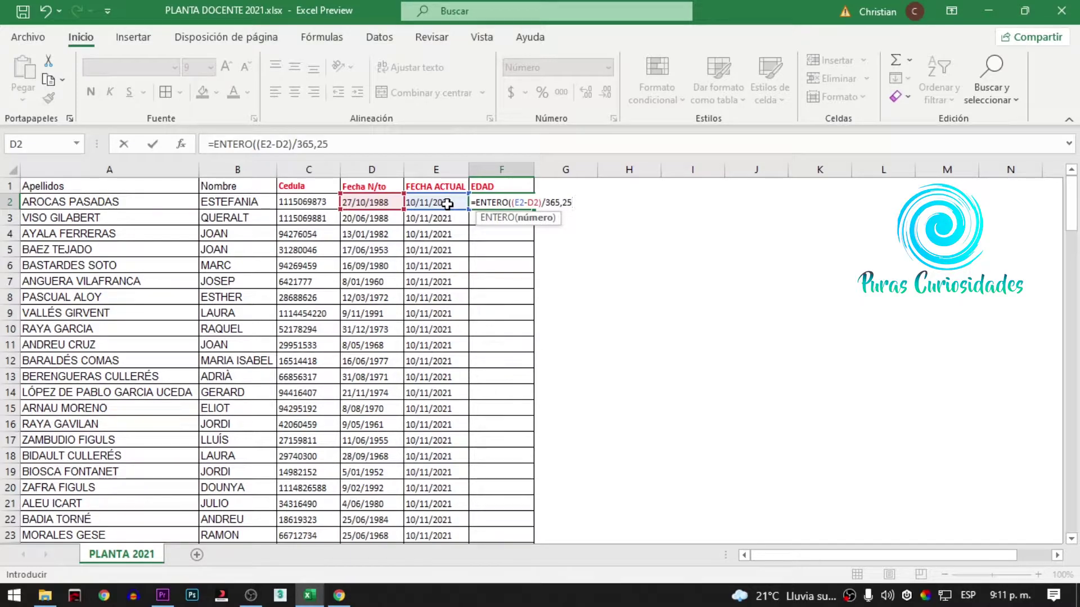
text())
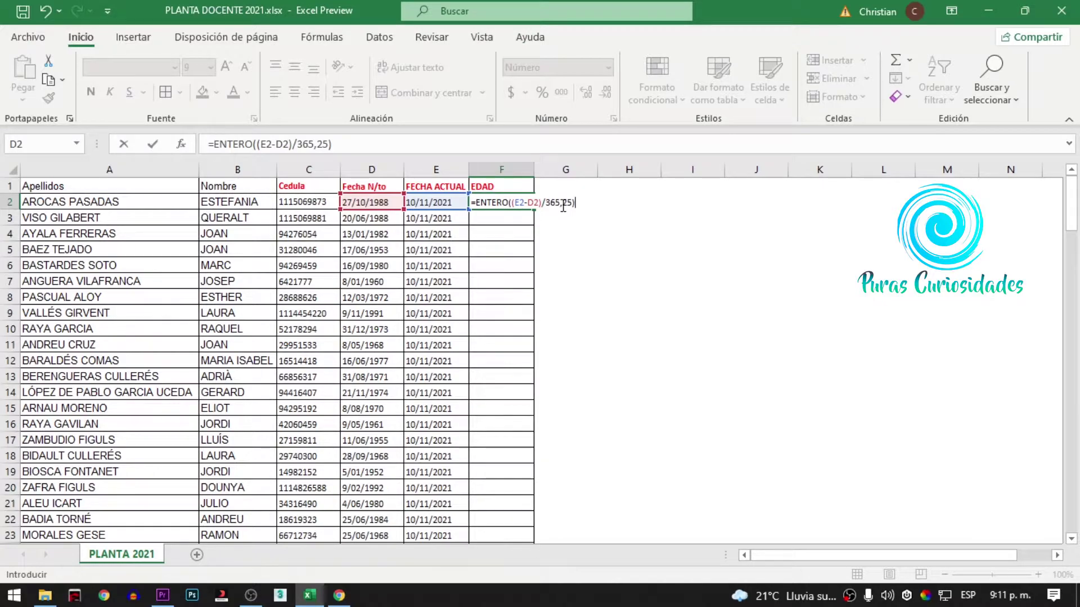
key(Return)
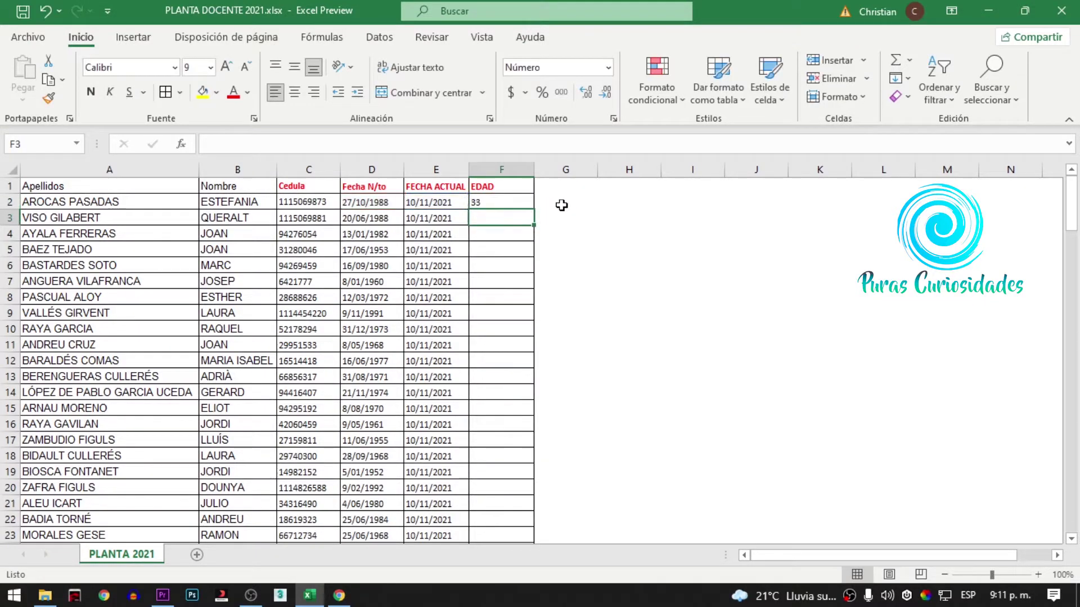
Format F2 as Número with no decimals so the age reads 33
click(483, 200)
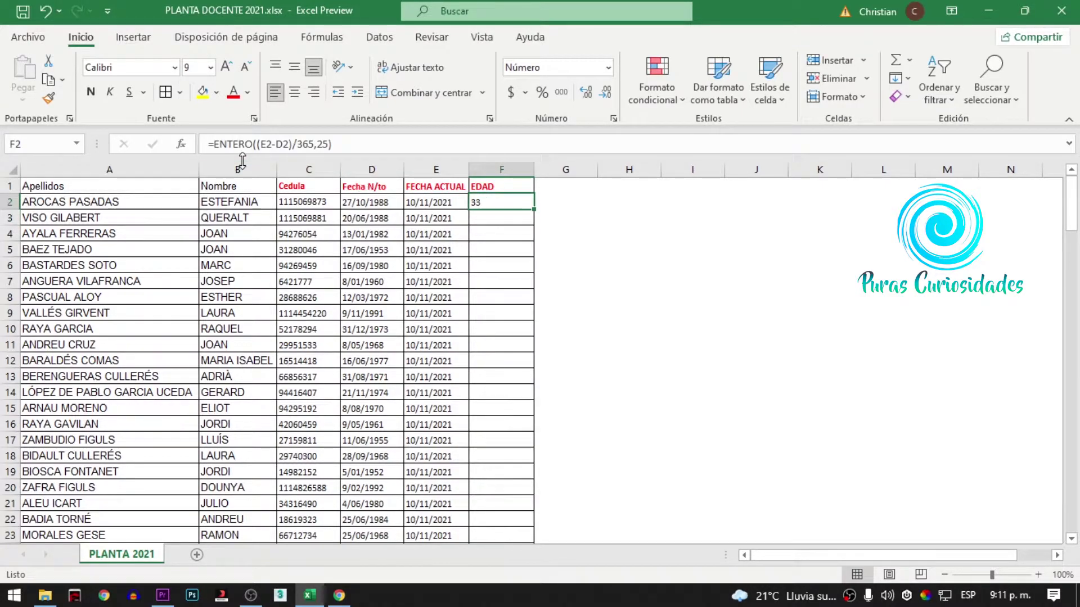
click(607, 68)
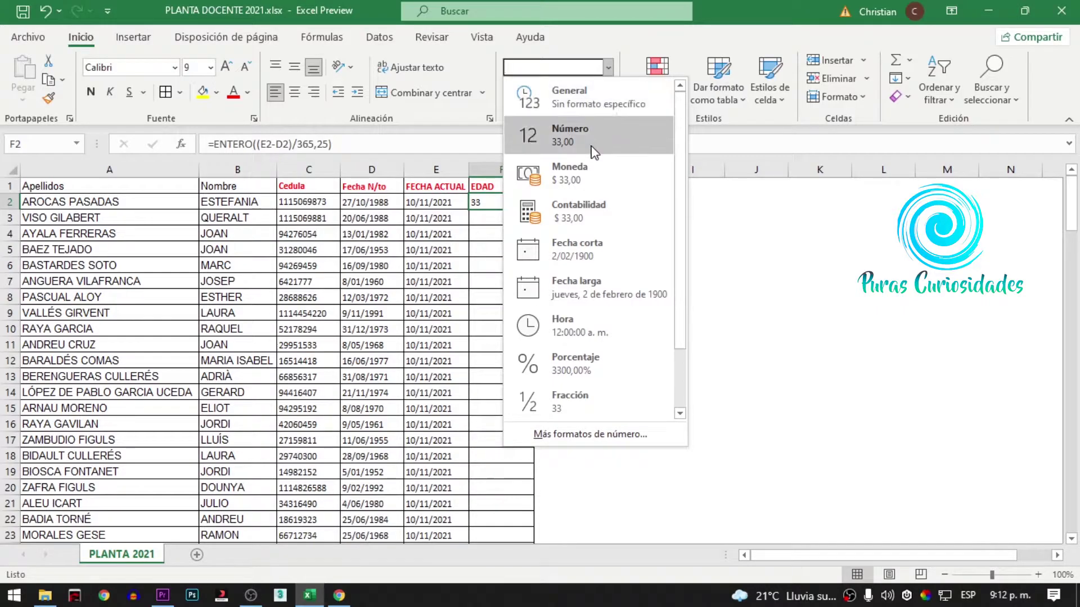
click(585, 284)
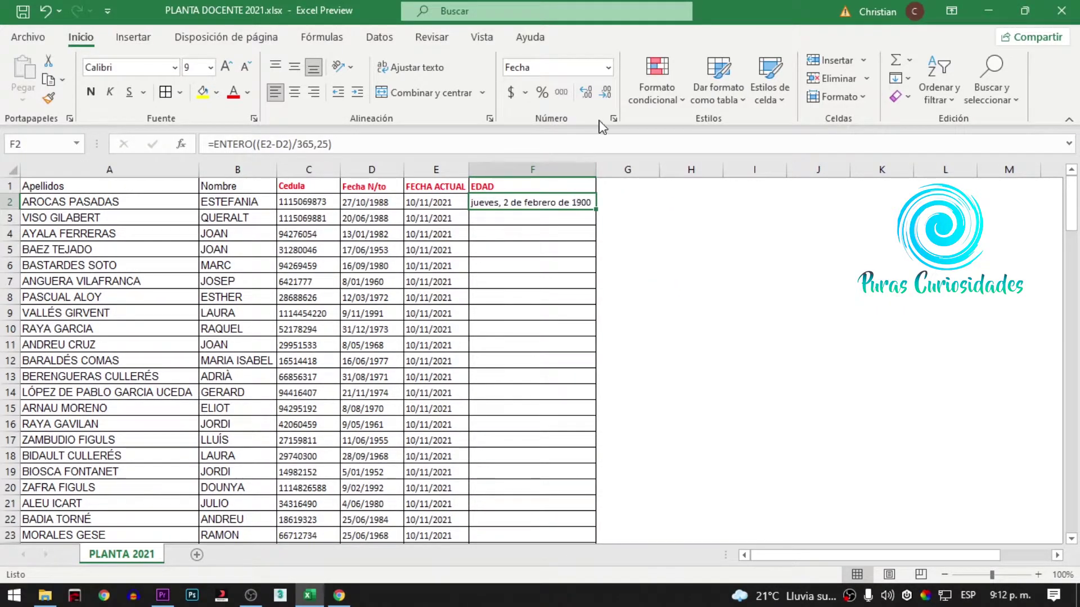
click(608, 67)
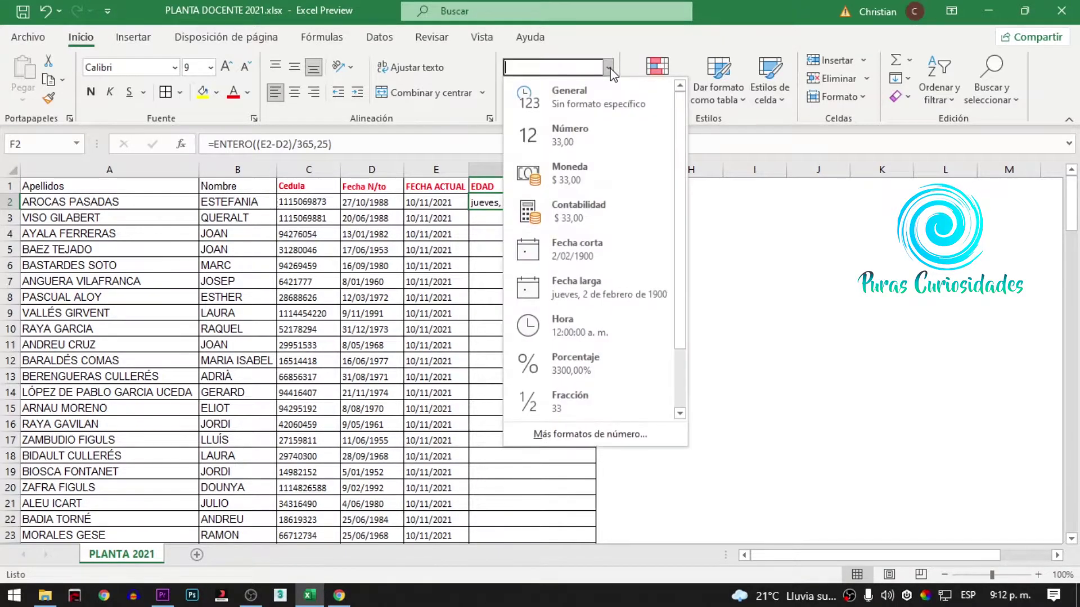
click(604, 136)
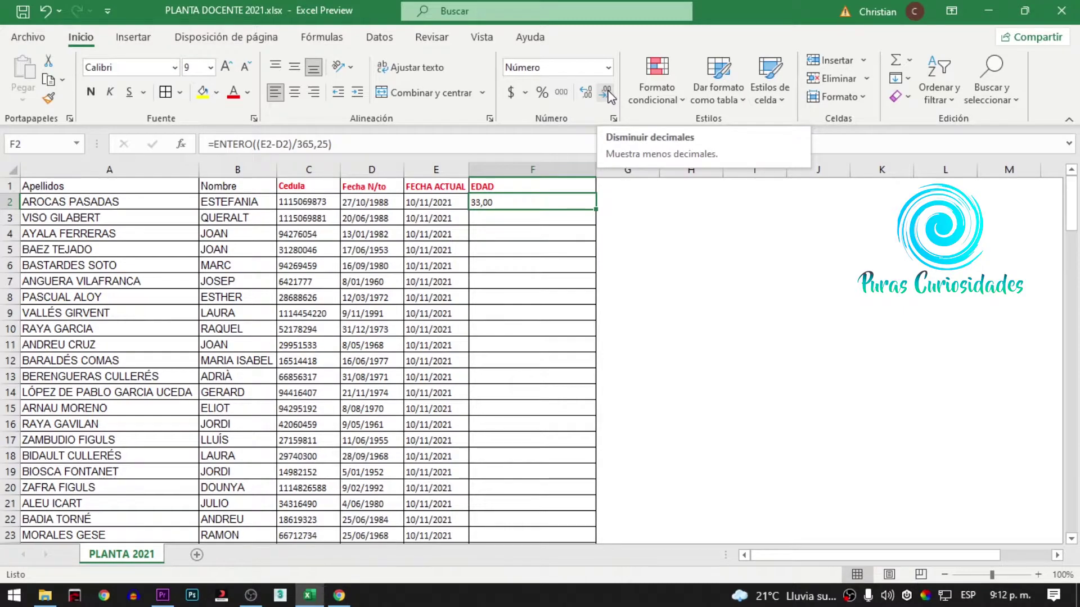
click(607, 96)
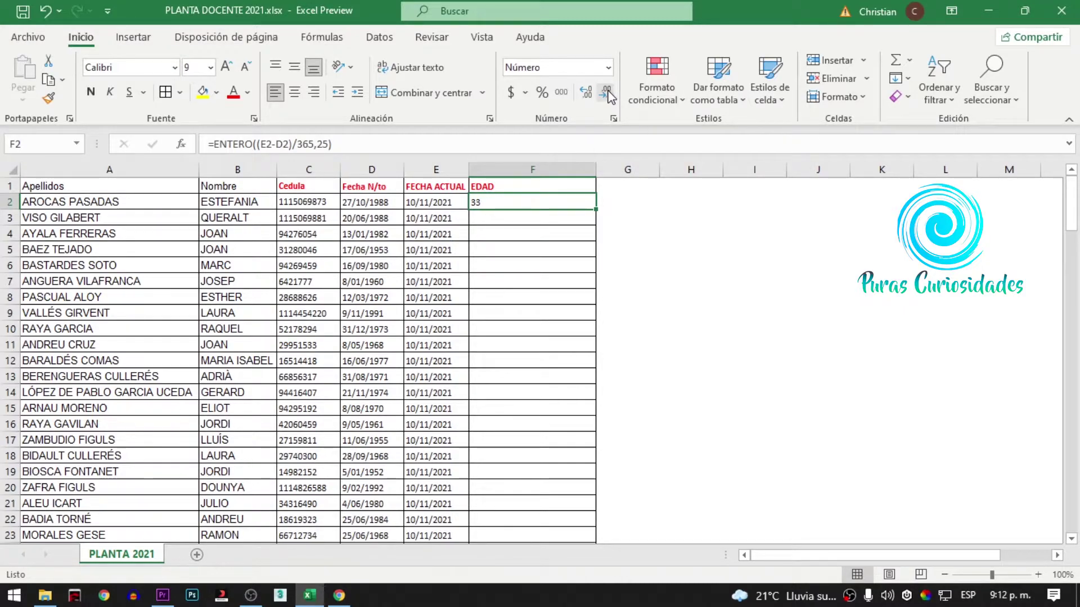
click(695, 233)
click(624, 218)
click(562, 204)
Fill the age formula down the EDAD column and autofit column F's width
double_click(596, 210)
scroll(528, 283, down, 2)
scroll(529, 283, down, 5)
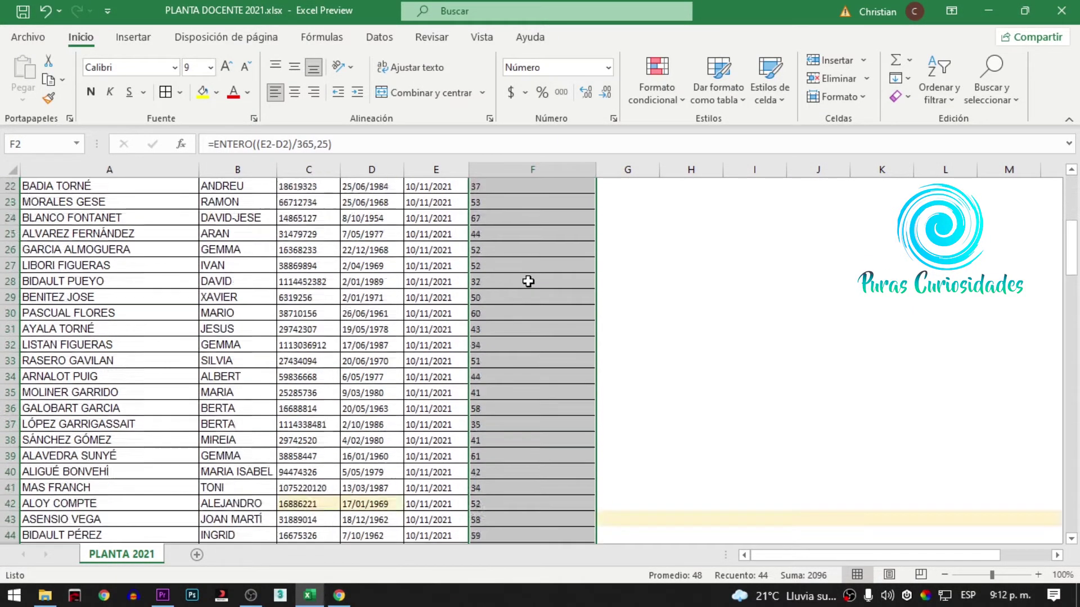
scroll(527, 283, down, 2)
scroll(527, 282, up, 1)
scroll(531, 292, up, 8)
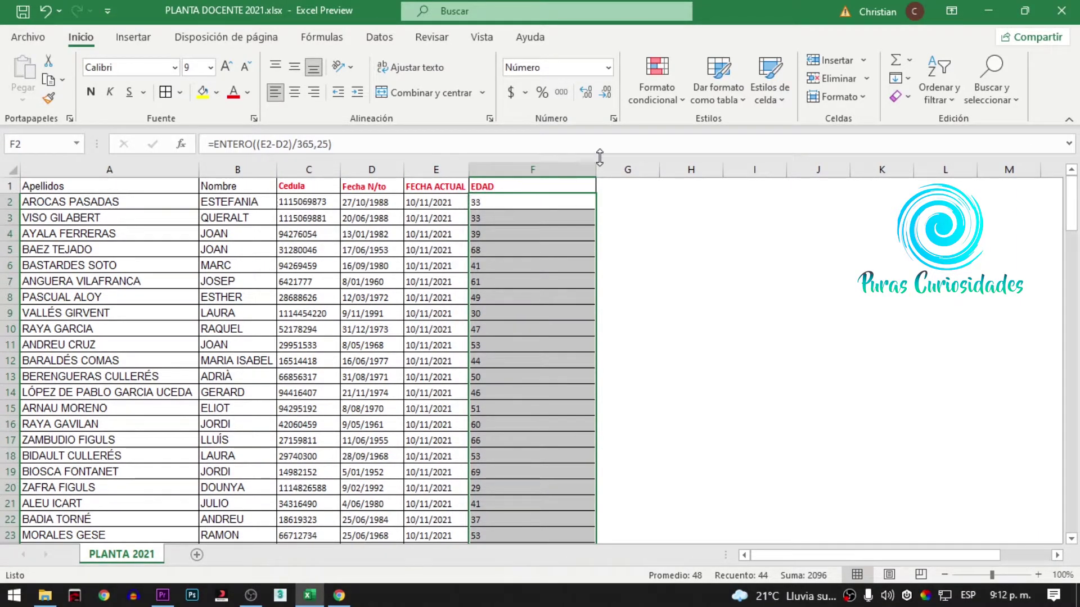
click(585, 169)
double_click(596, 169)
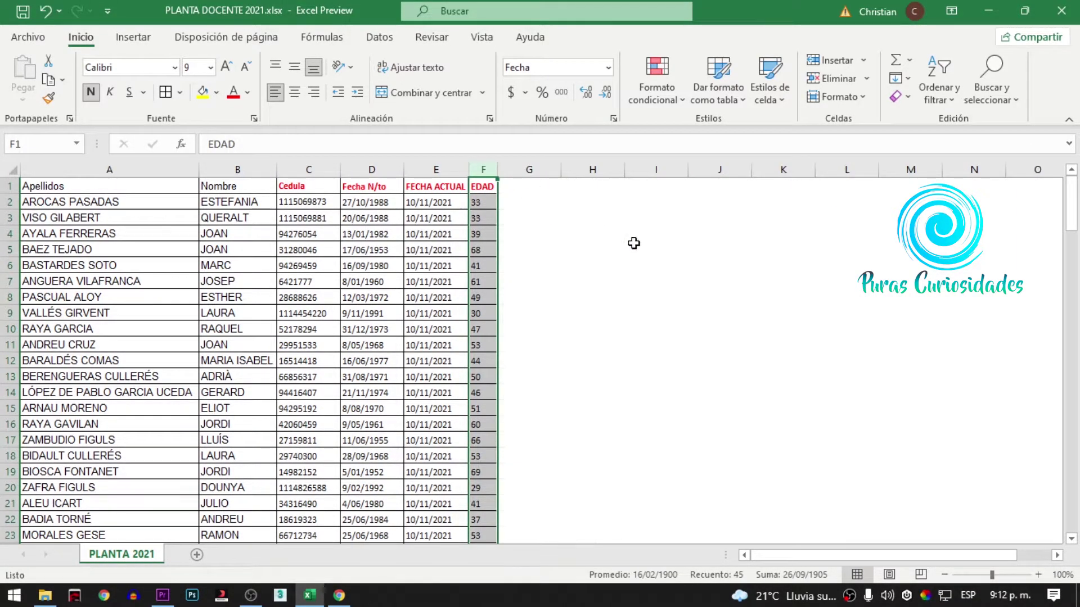
Copy the red EDAD header from F1 into G1
click(516, 189)
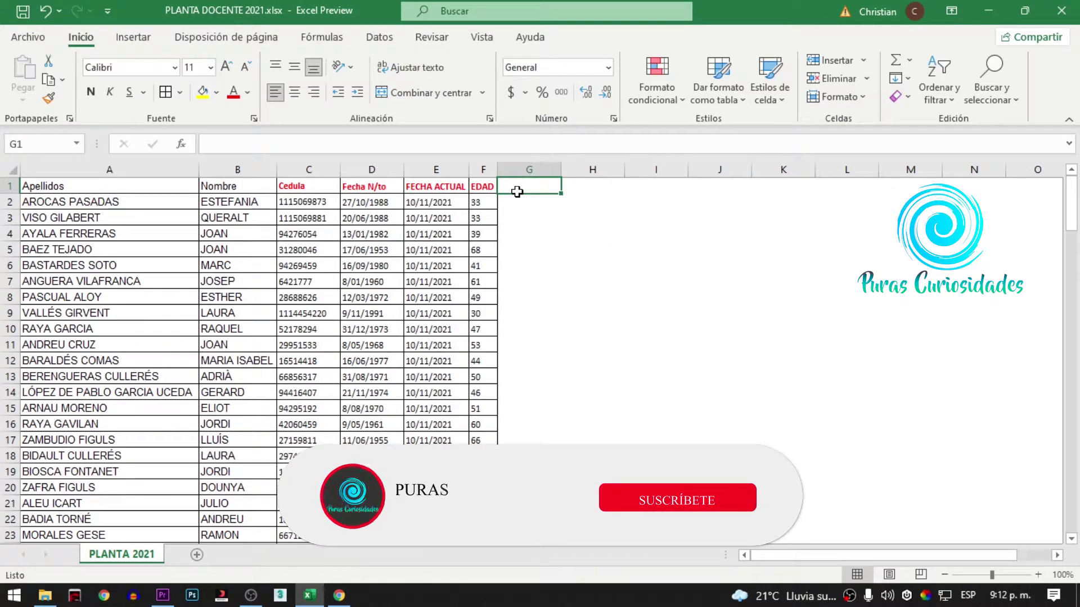
click(483, 186)
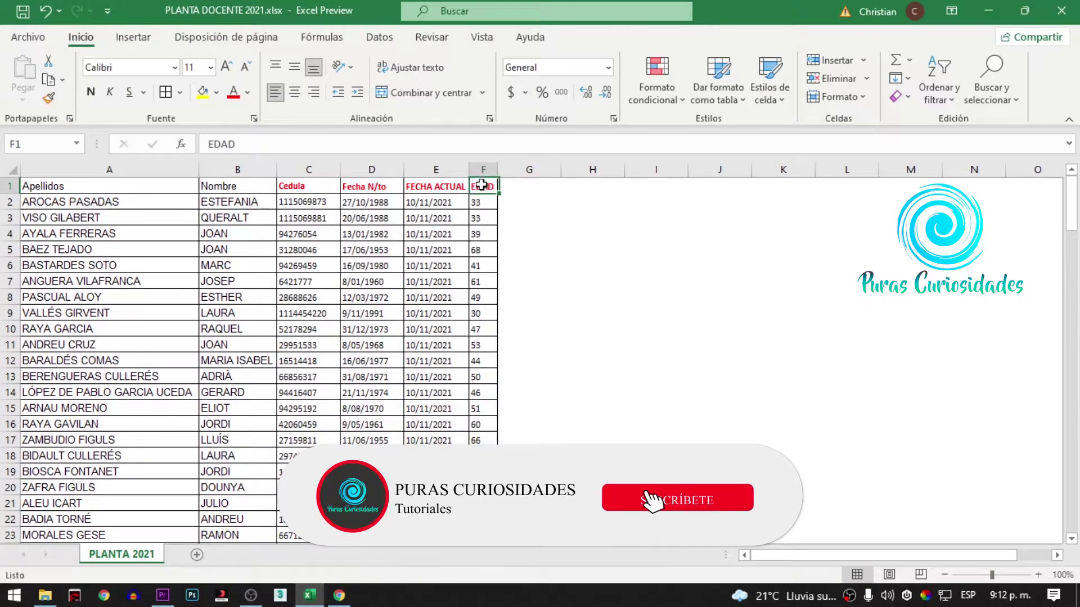
key(ctrl+c)
click(523, 191)
key(ctrl+v)
key(Return)
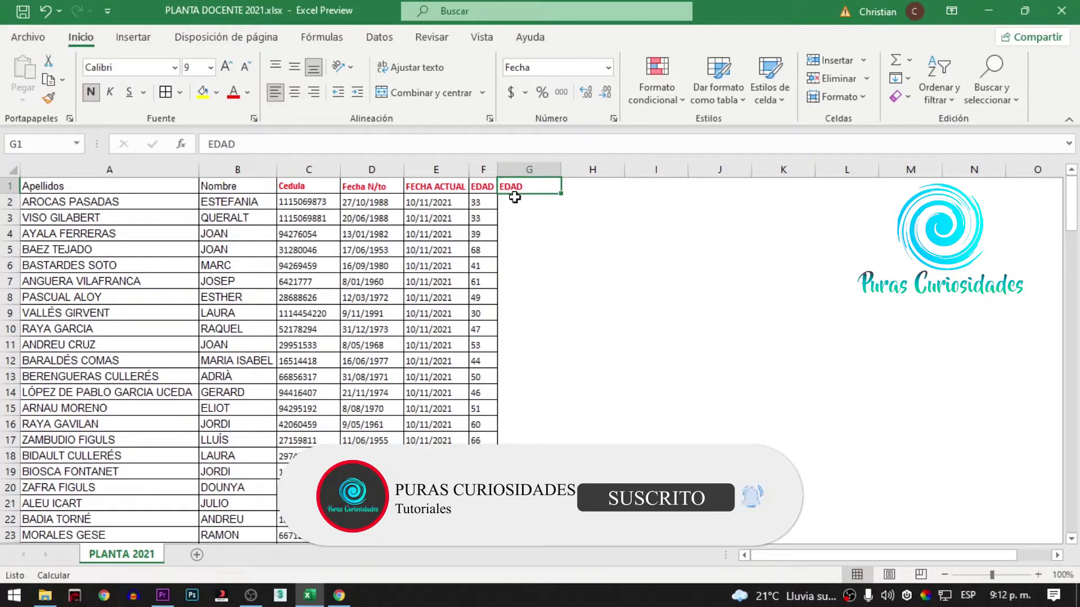
Apply Todos los bordes to cells G2:G45
scroll(540, 225, down, 5)
scroll(514, 445, down, 6)
shift+click(515, 370)
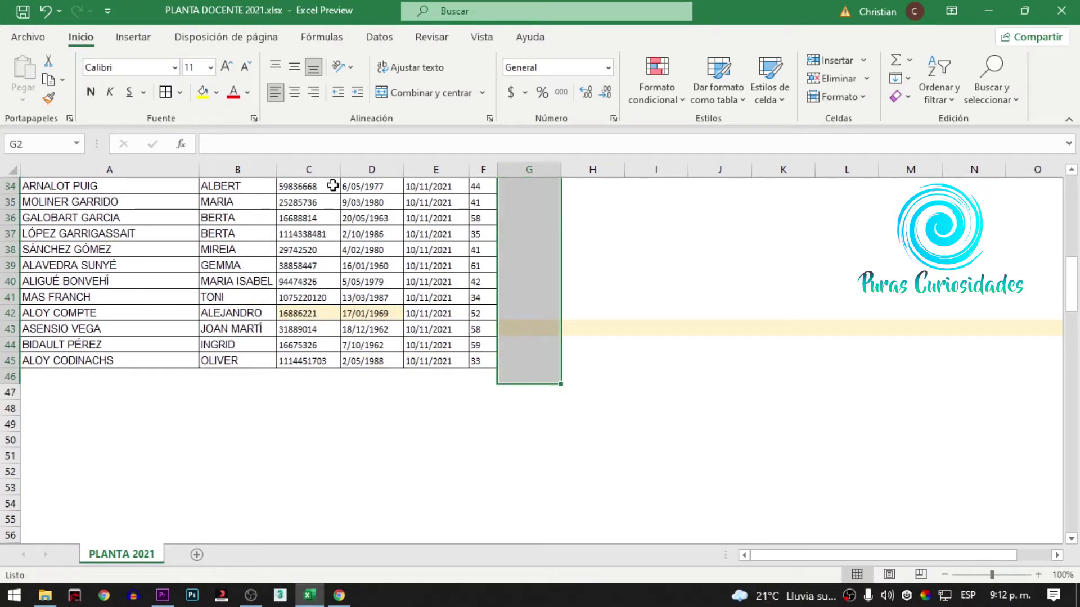
shift+click(516, 358)
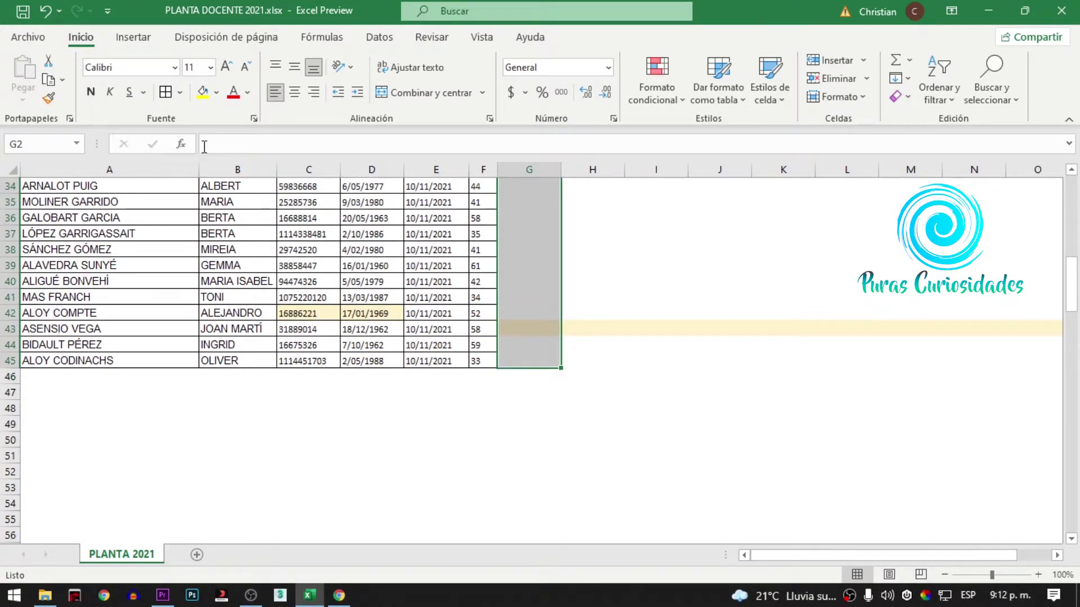
click(179, 92)
click(284, 251)
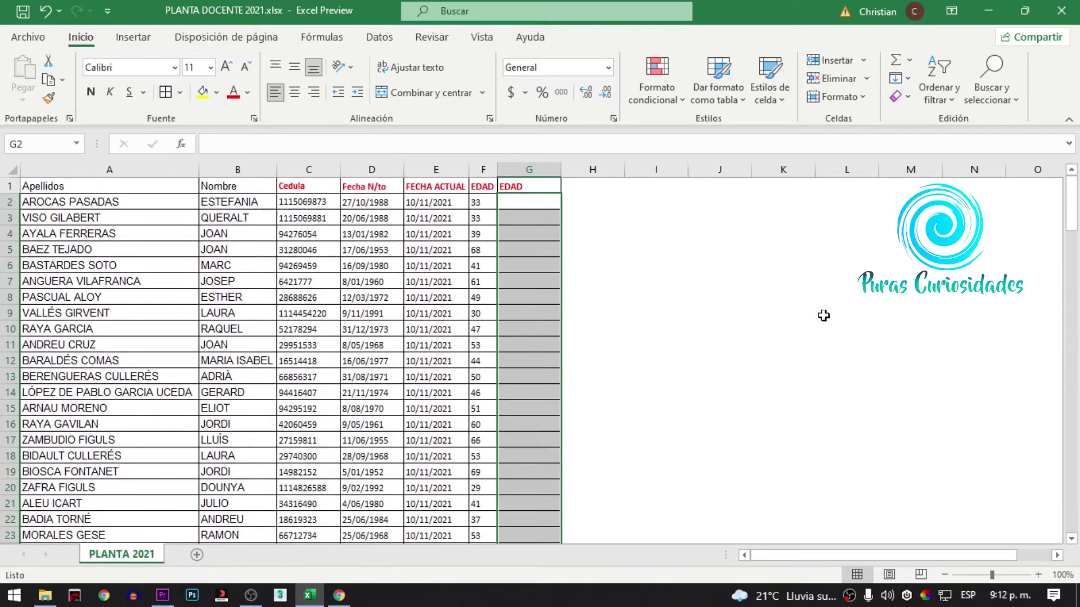
click(646, 299)
double_click(542, 203)
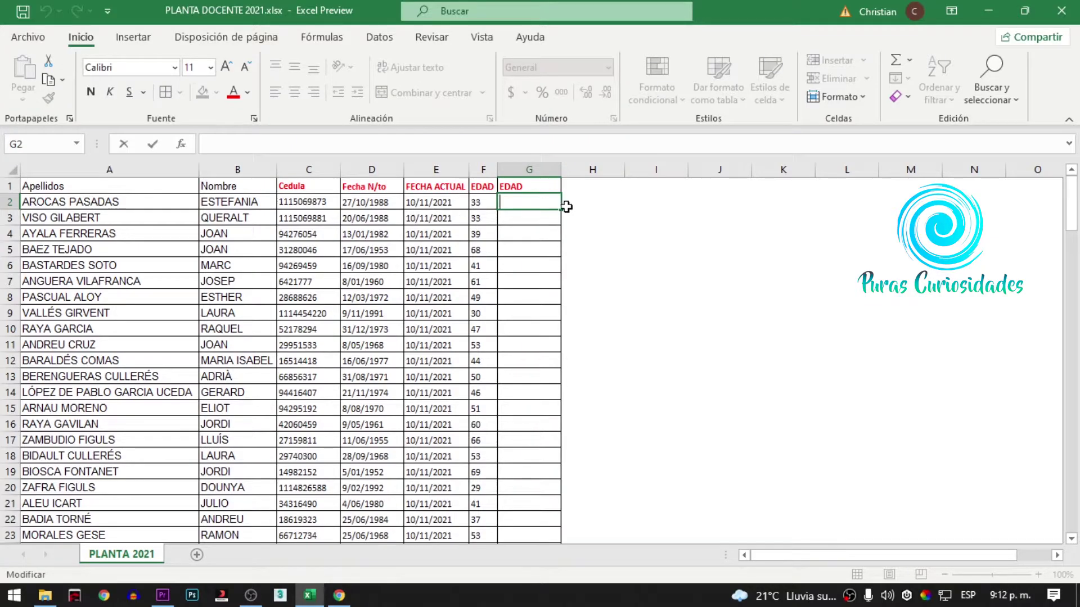
Build the age formula =ENTERO(($E$2-D2) in G2, with E2 as an absolute reference
text(=)
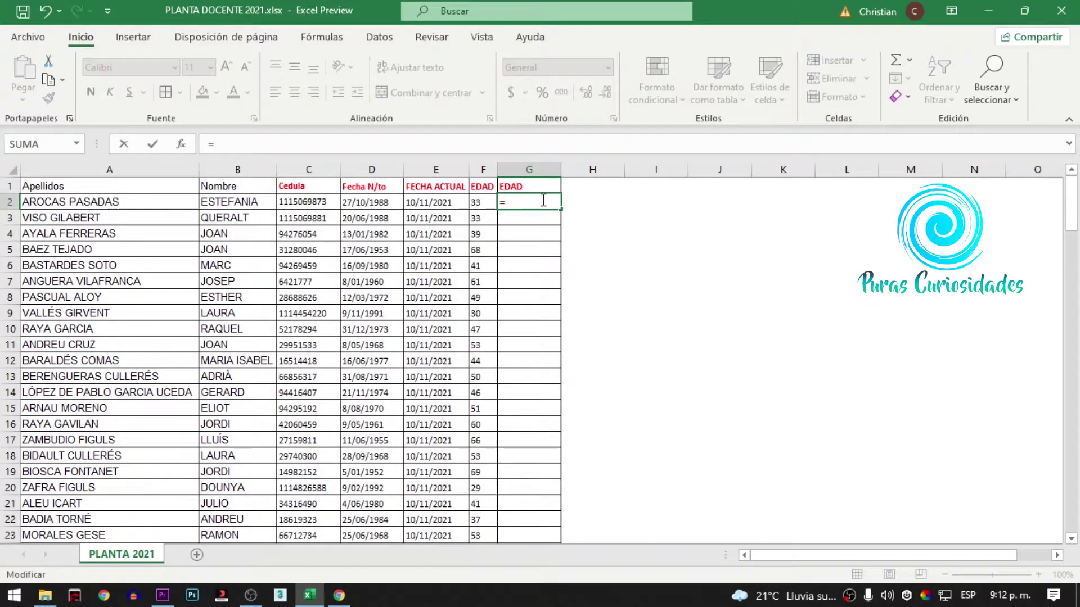
text(ENTEROI)
key(BackSpace)
key(BackSpace)
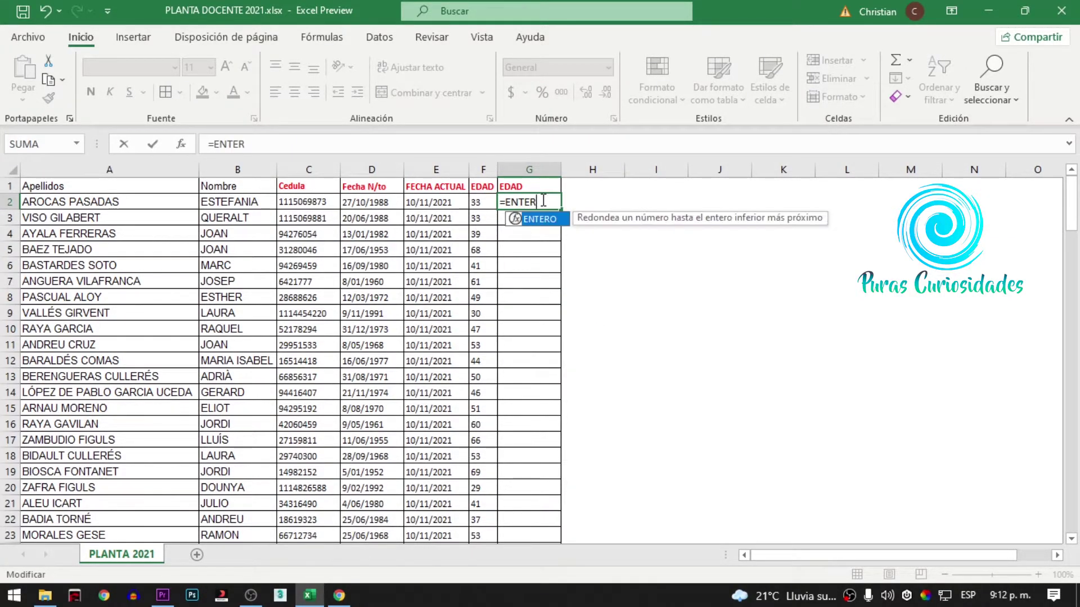
double_click(531, 219)
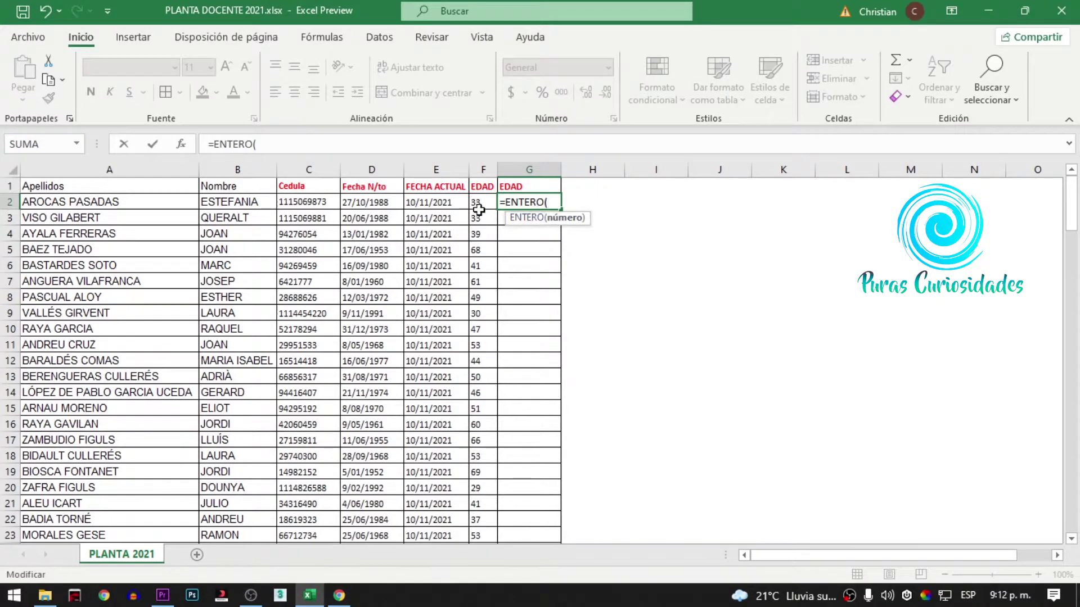
click(439, 202)
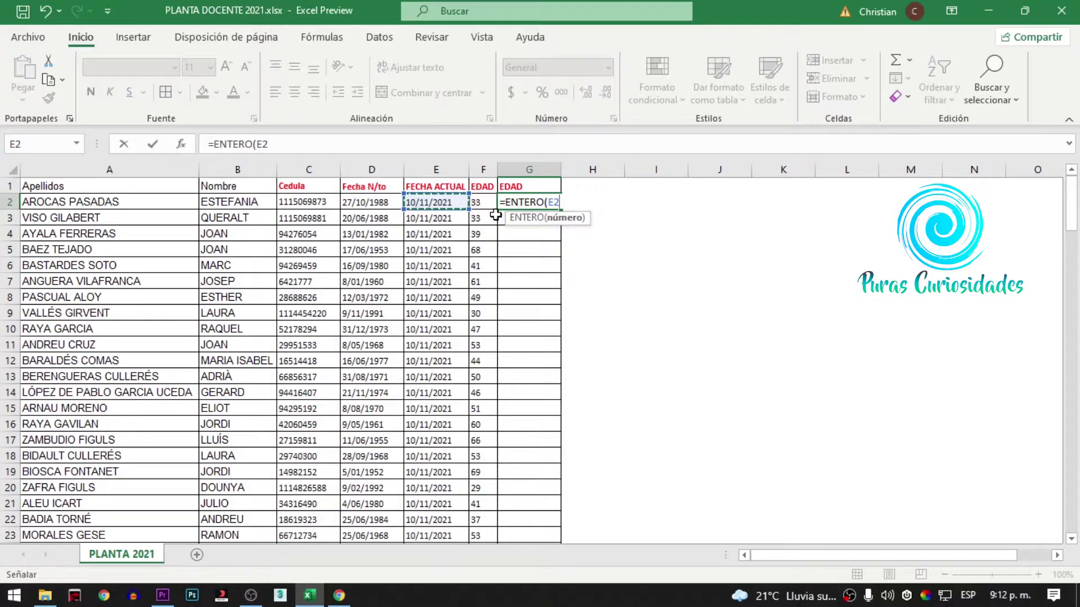
key(F4)
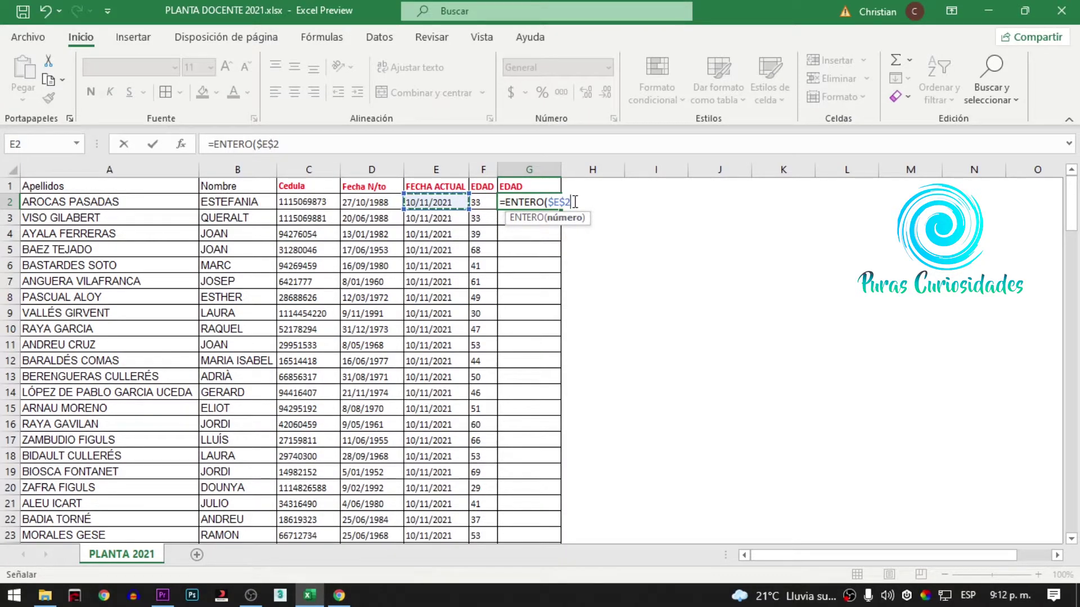
text(-)
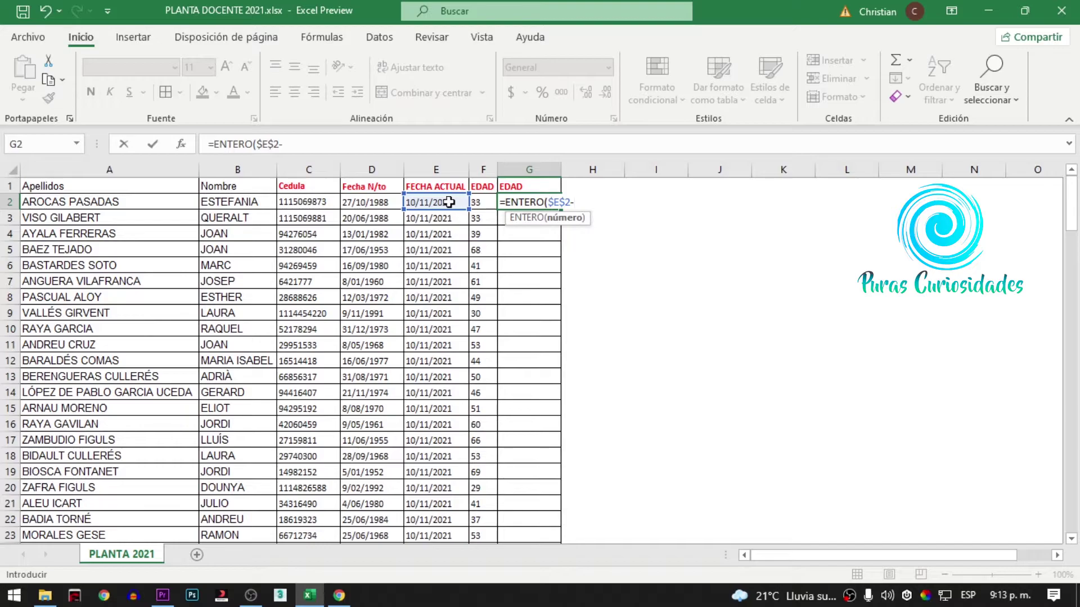
click(374, 202)
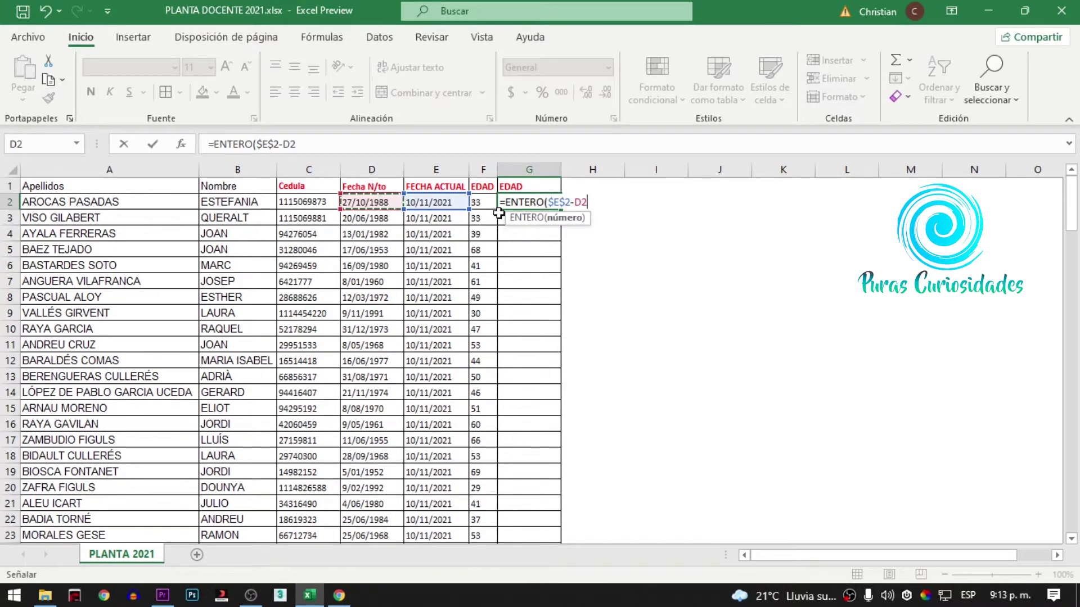
text())
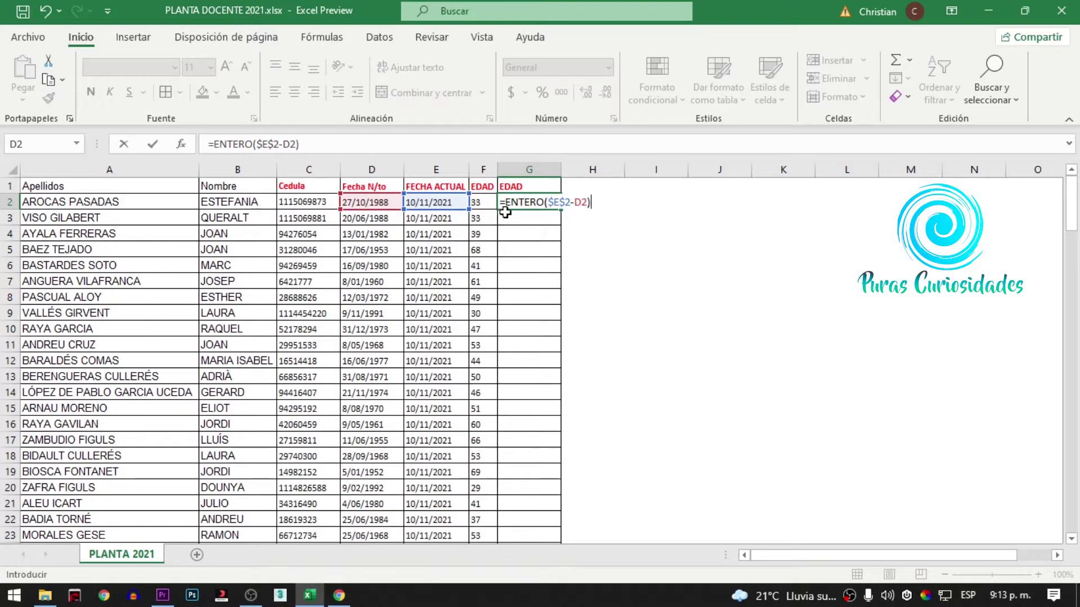
click(549, 200)
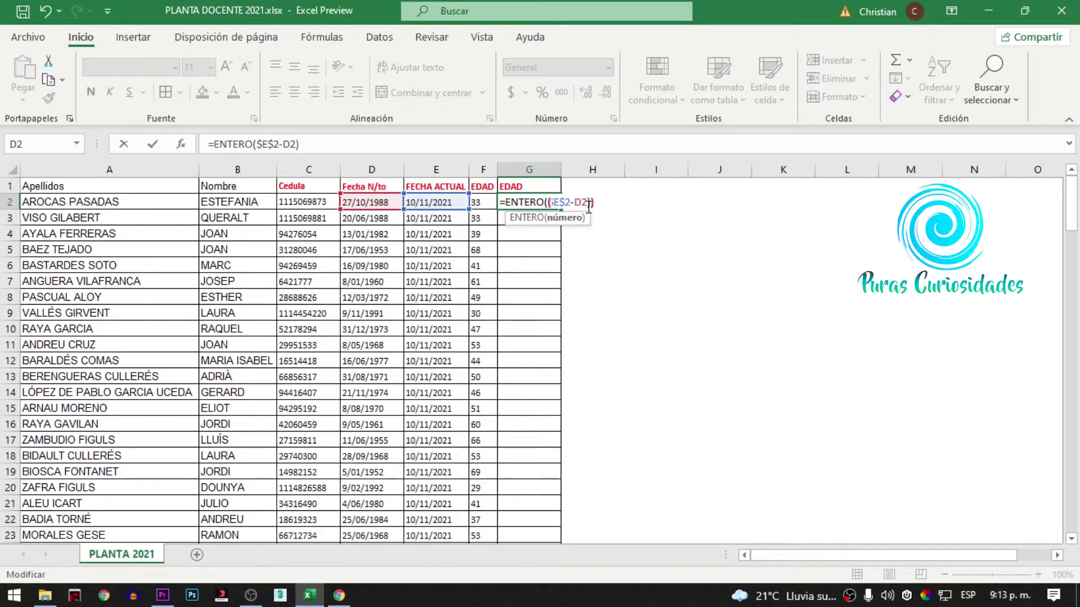
text(()
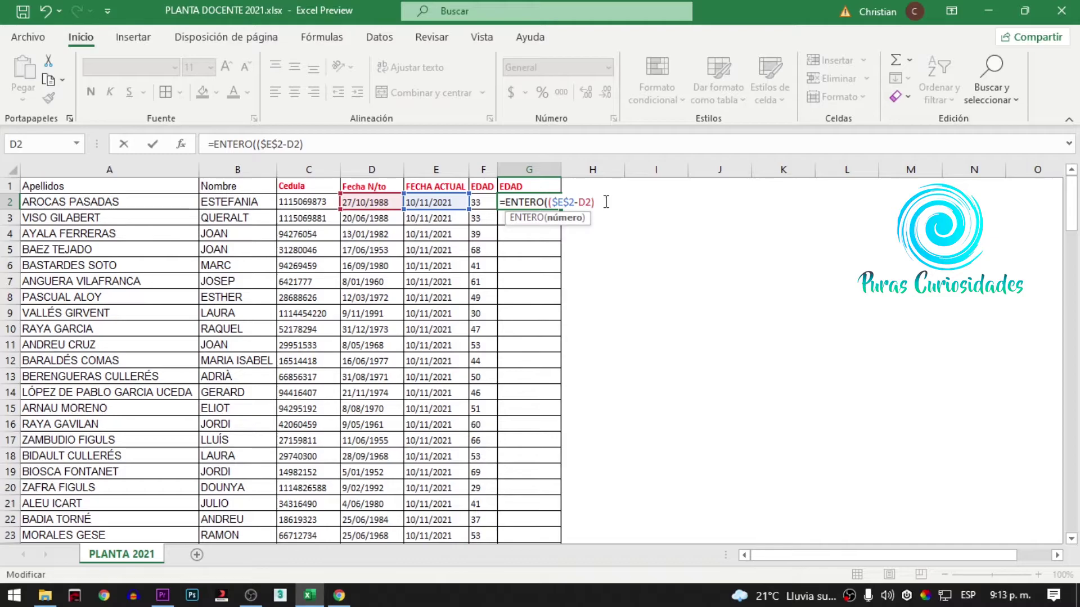
text(3)
text())
Confirm the G2 age formula and fill it down the new EDAD column
key(Return)
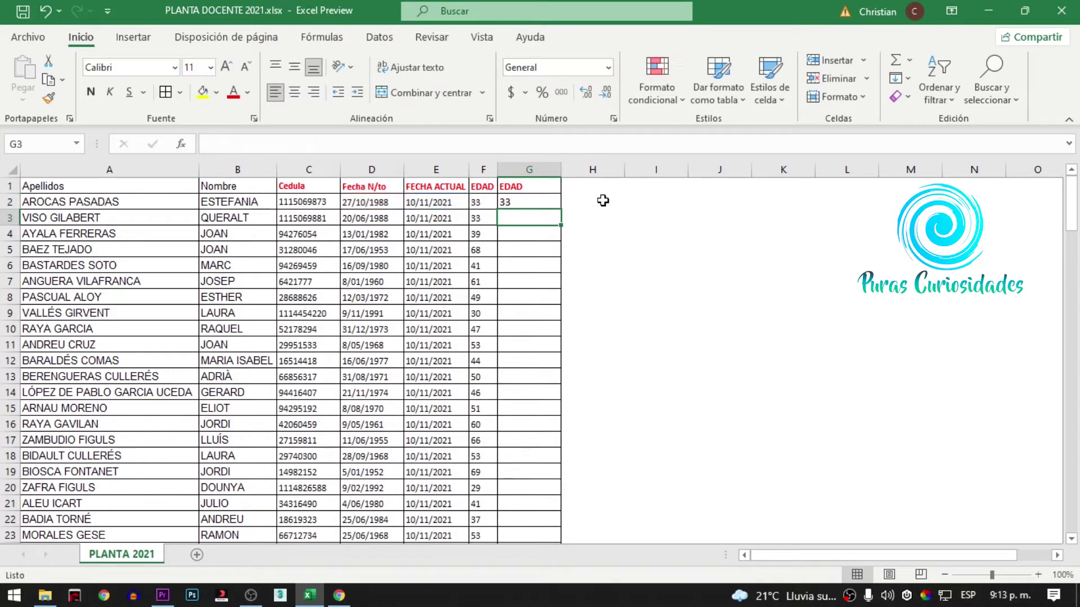
click(526, 203)
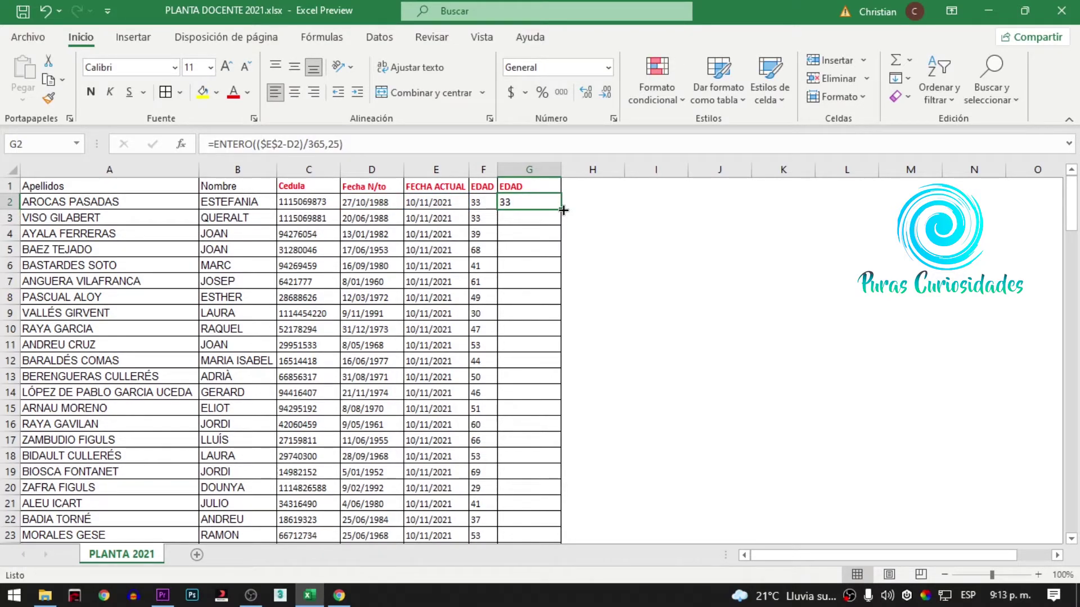
double_click(563, 210)
scroll(544, 325, down, 4)
scroll(539, 327, up, 4)
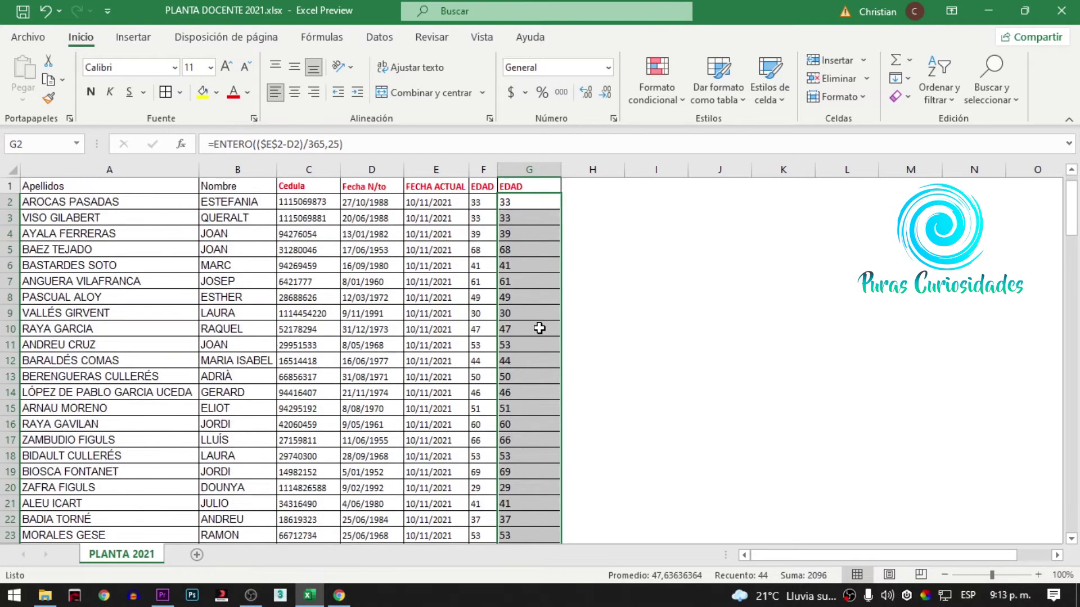
Inspect the formulas in G13, G19, E17 and F17 without changing them
double_click(520, 380)
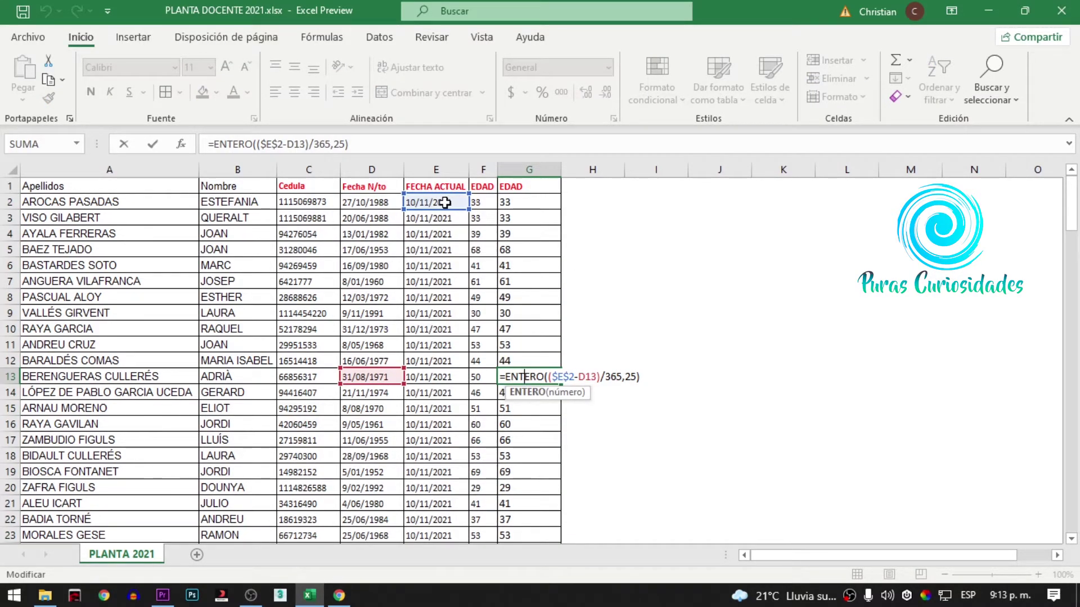
key(Escape)
double_click(518, 475)
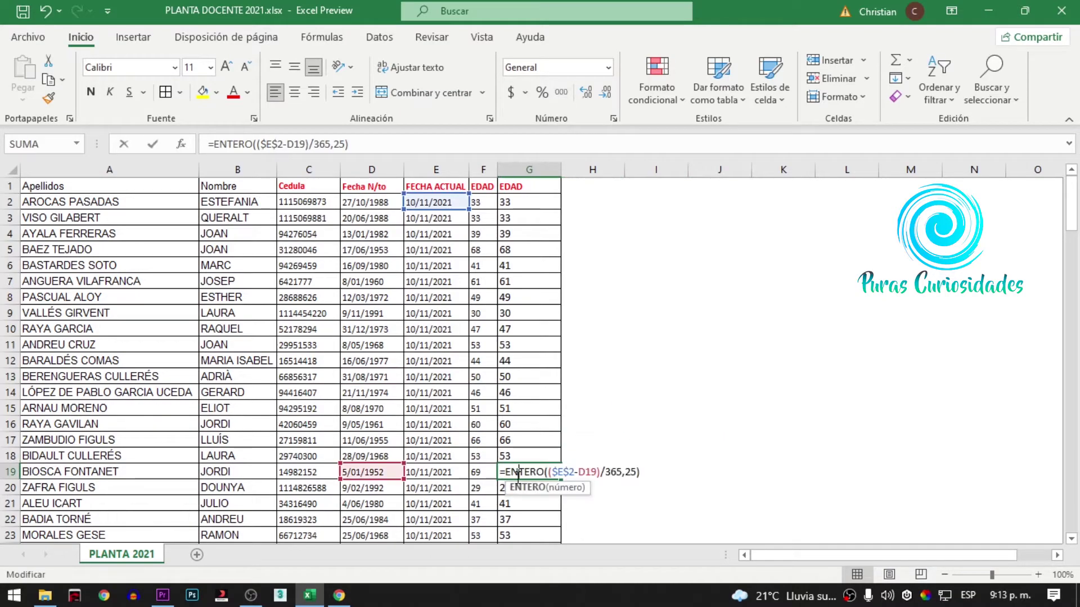
key(Escape)
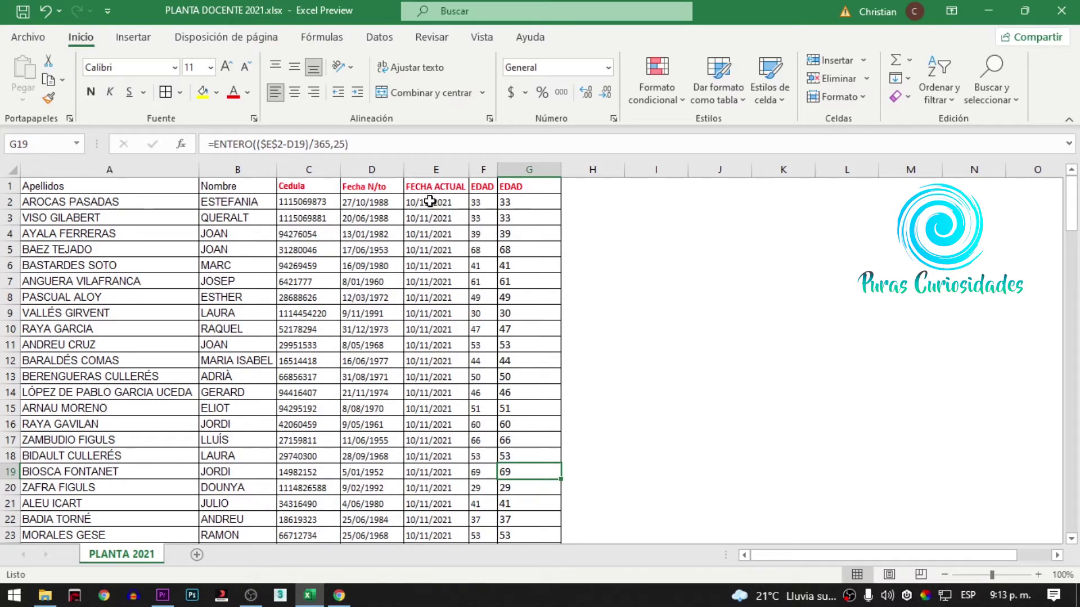
scroll(433, 236, down, 2)
scroll(438, 282, down, 1)
double_click(439, 297)
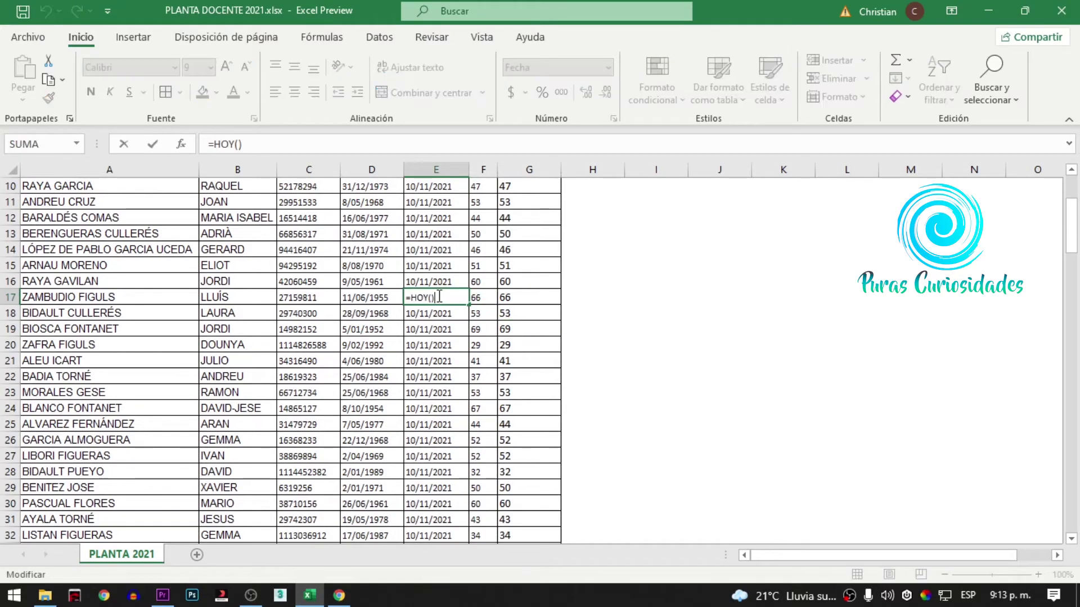
key(Tab)
double_click(487, 297)
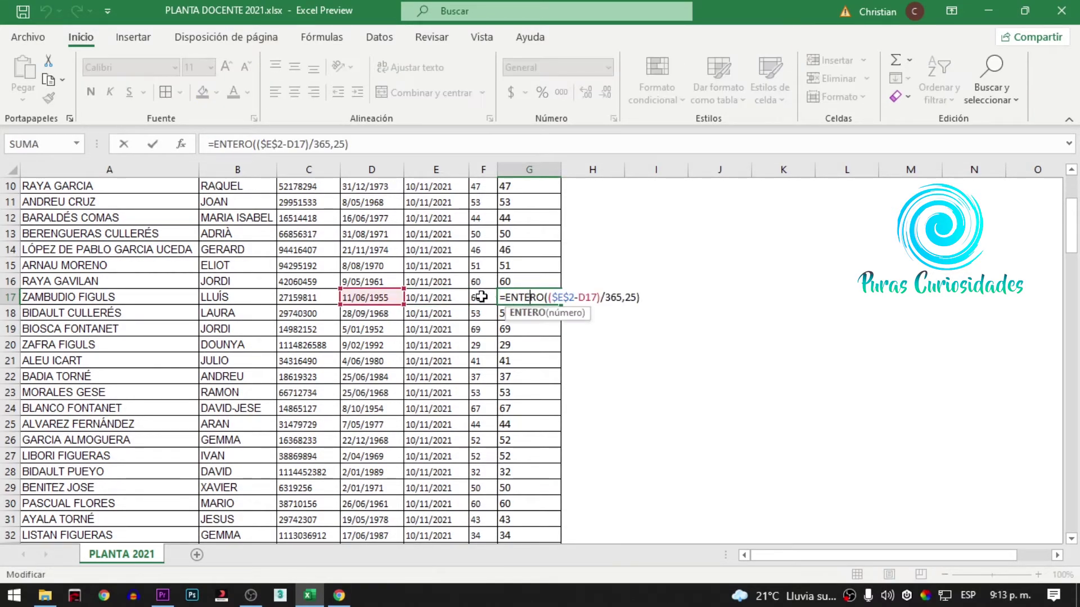
click(669, 308)
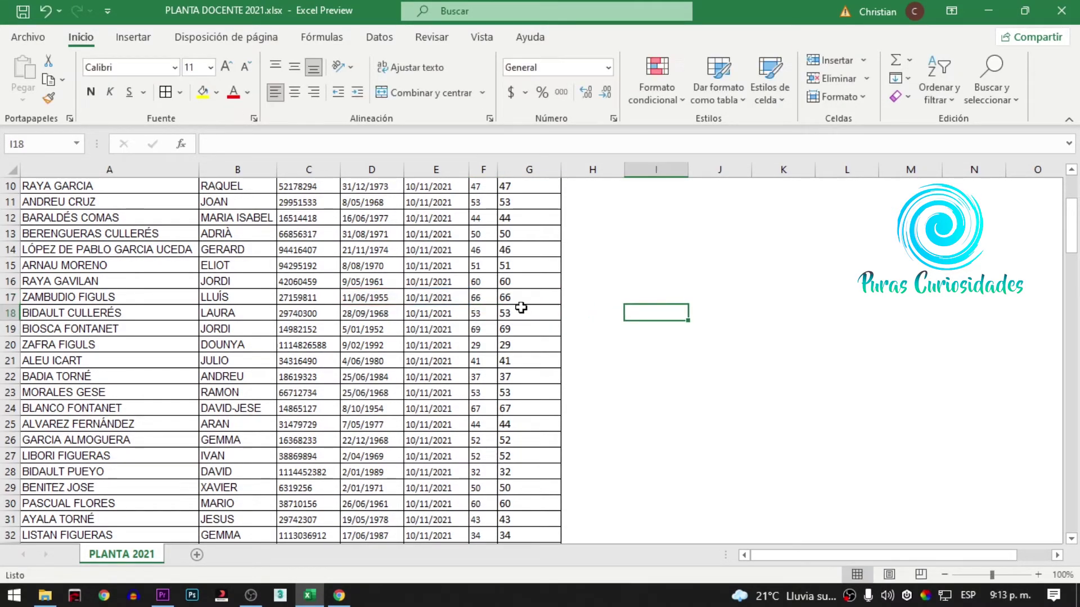
scroll(483, 281, up, 3)
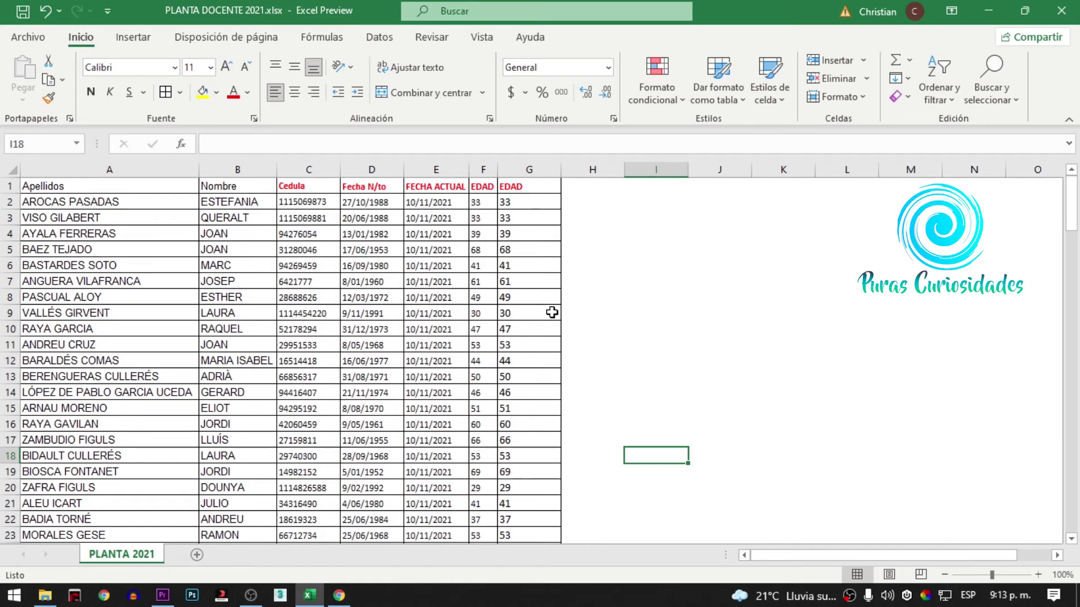
right_click(850, 596)
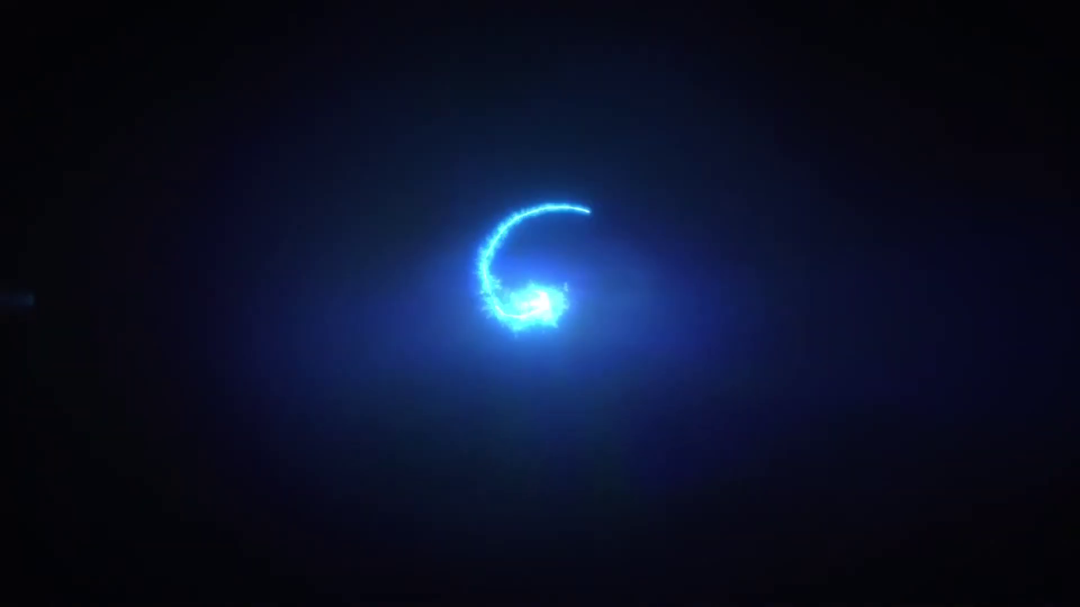